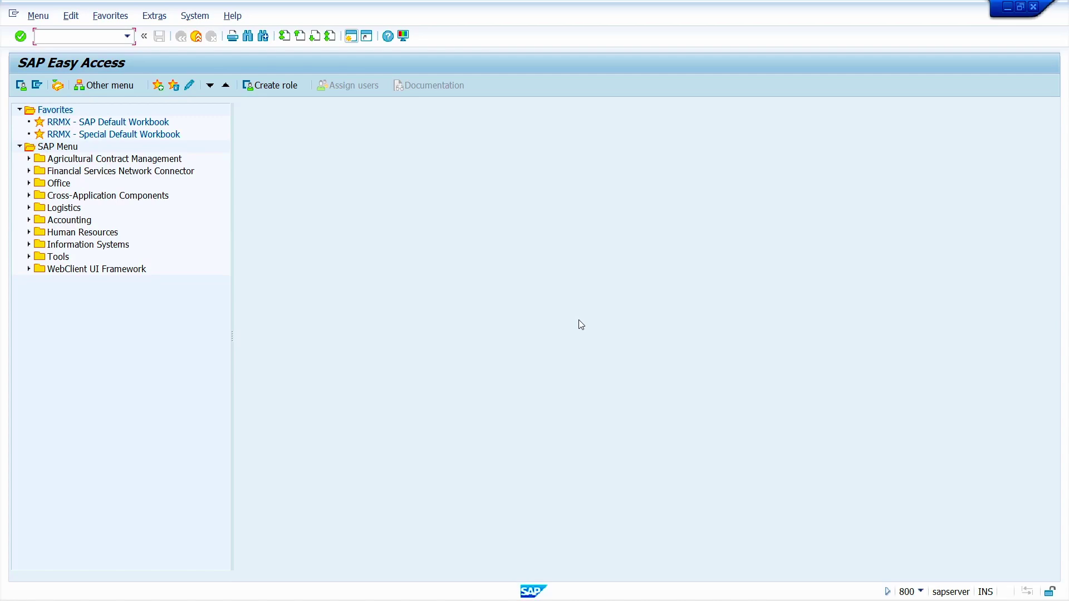
- Start an MK contract in ME31K for vendor 1000, purchasing org 1000, group 101
type("me31k")
key("Return")
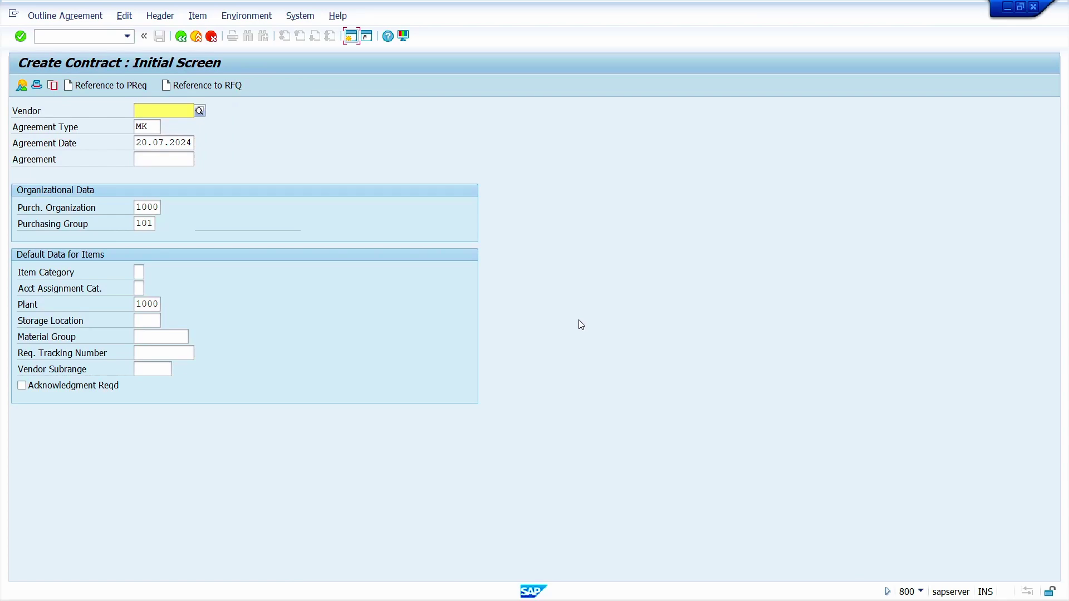
type("1000")
key("Return")
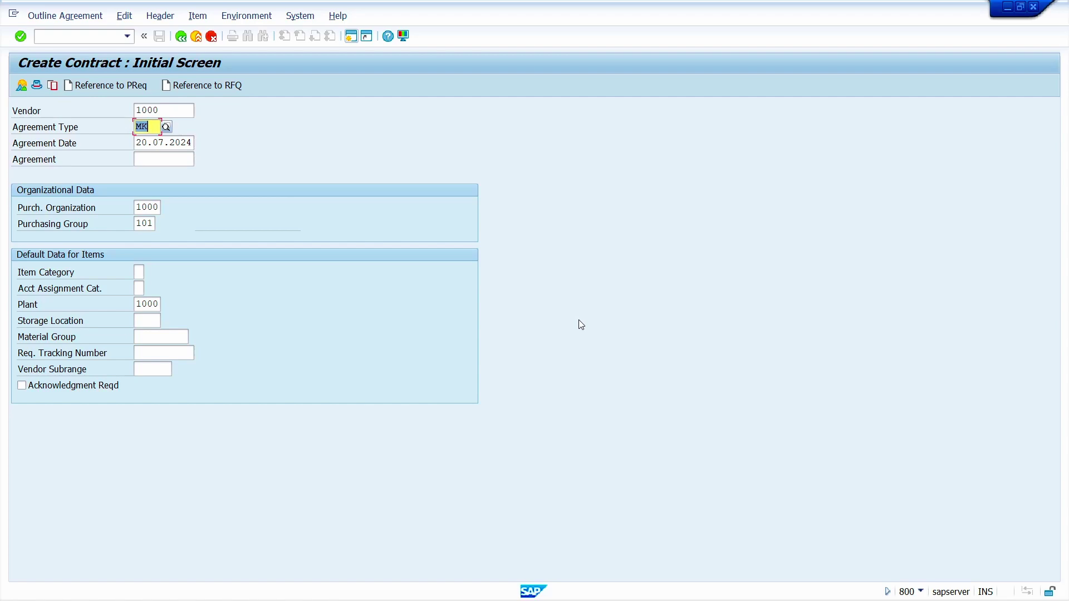
key("Tab")
key("Tab")
key("Tab")
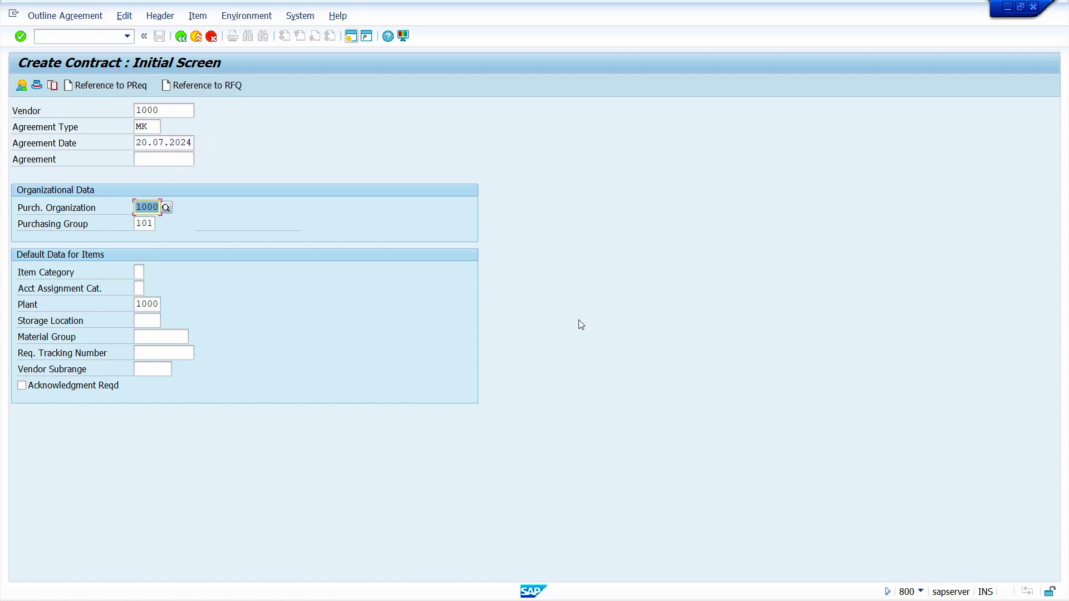
key("Tab")
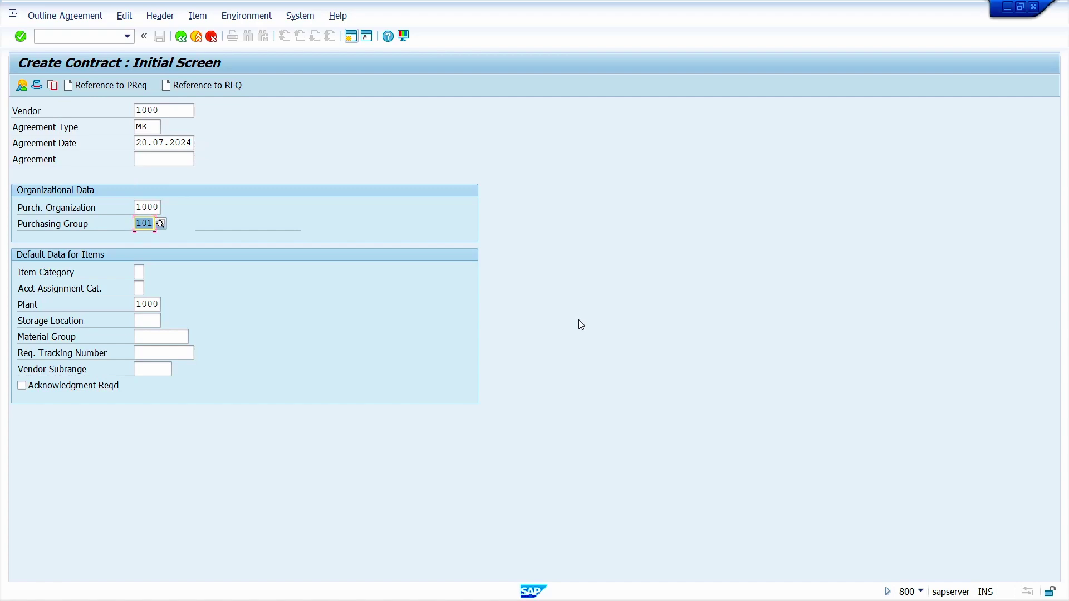
key("Return")
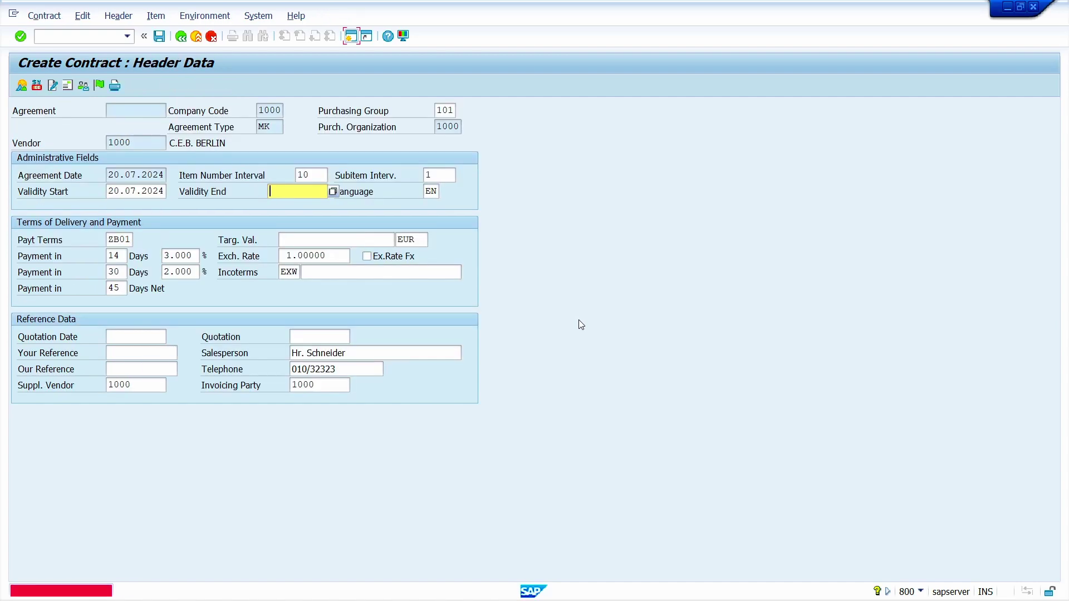
- Set the contract validity end to 31.12.2024 and proceed to the item overview
key("BackSpace")
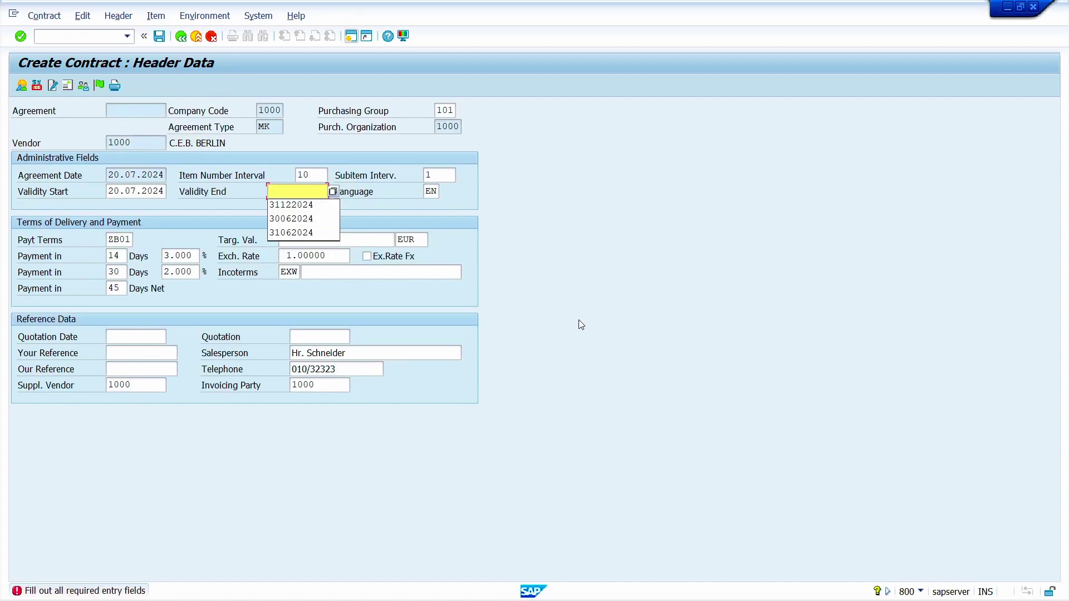
key("Down")
key("Return")
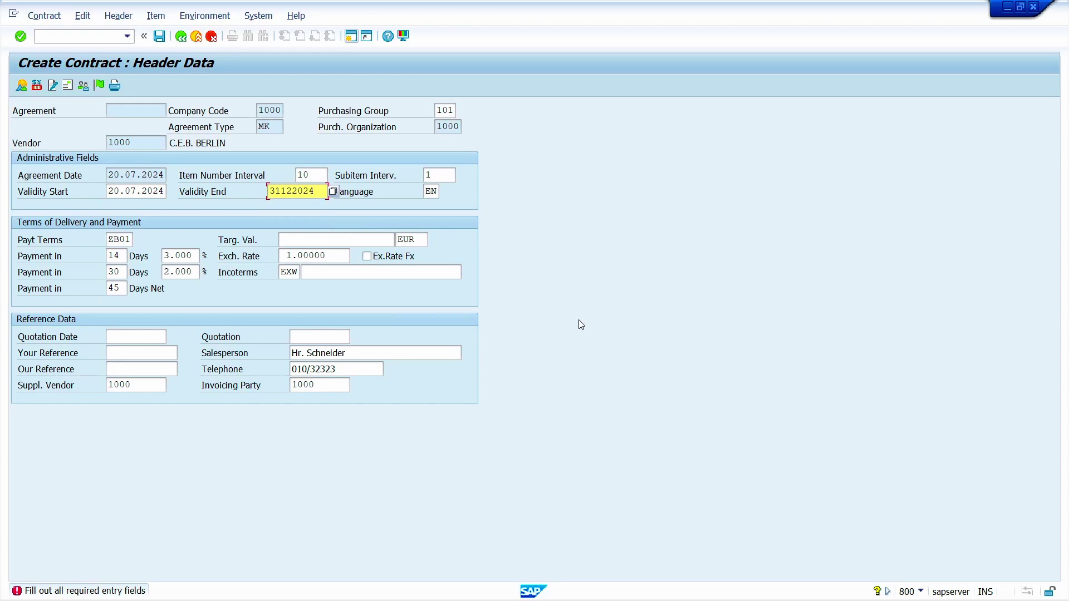
key("Return")
key("Tab")
key("Tab")
key("Tab")
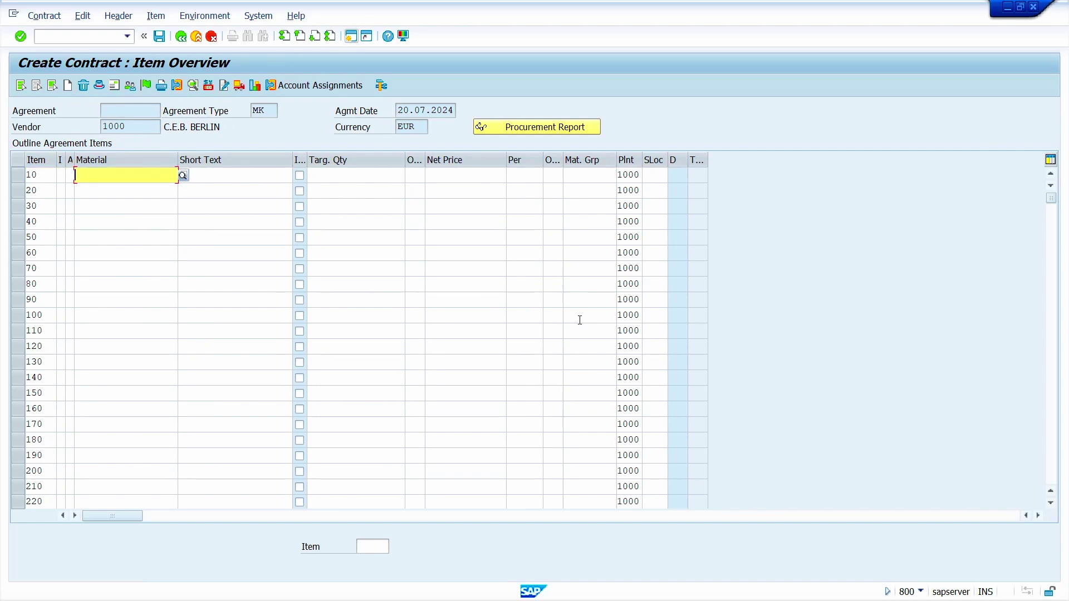
- Enter item 10 as material 50067279, target quantity 50, net price 5, and select the row
key("super+v")
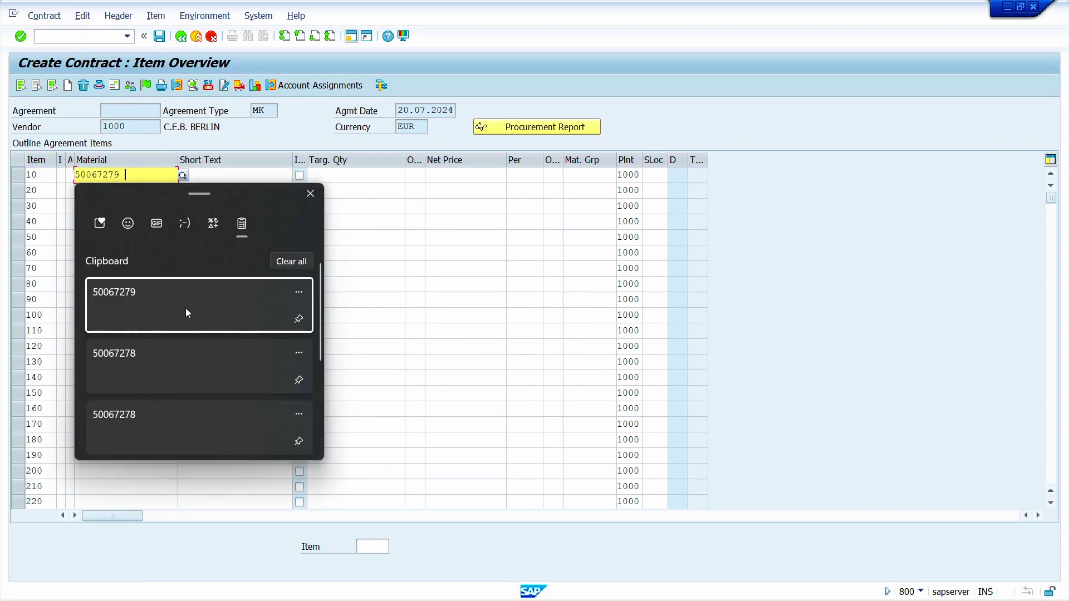
left_click(185, 308)
key("Tab")
key("Tab")
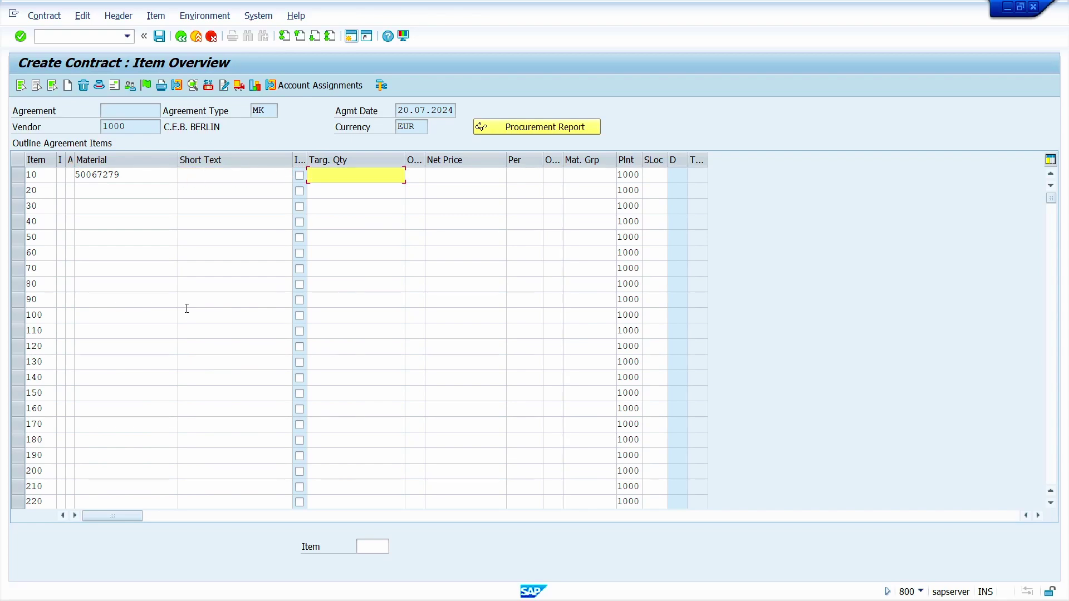
type("50")
key("Tab")
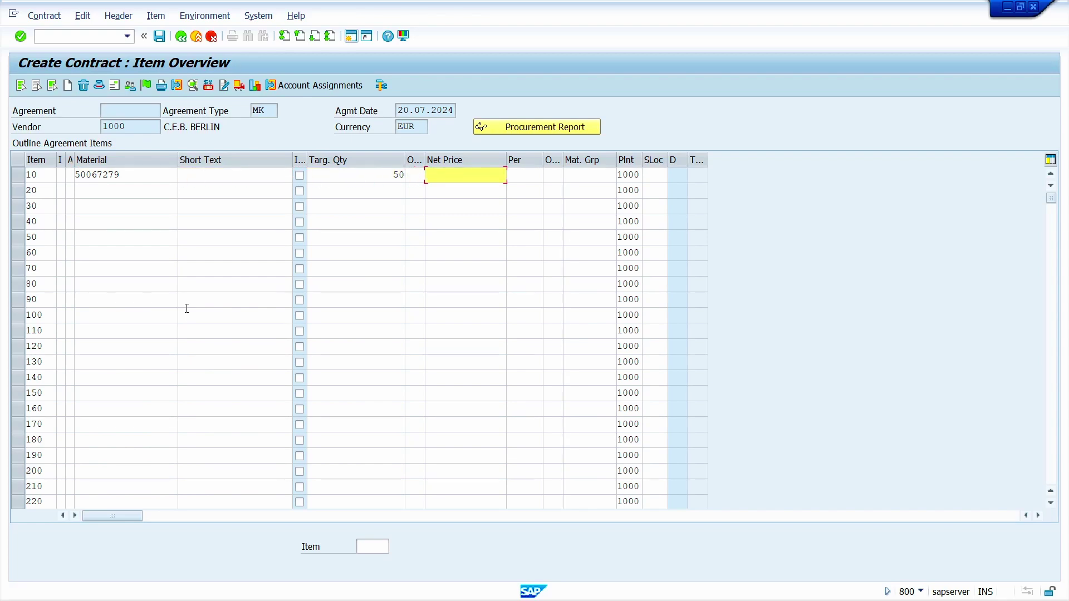
type("5")
key("Tab")
key("Tab")
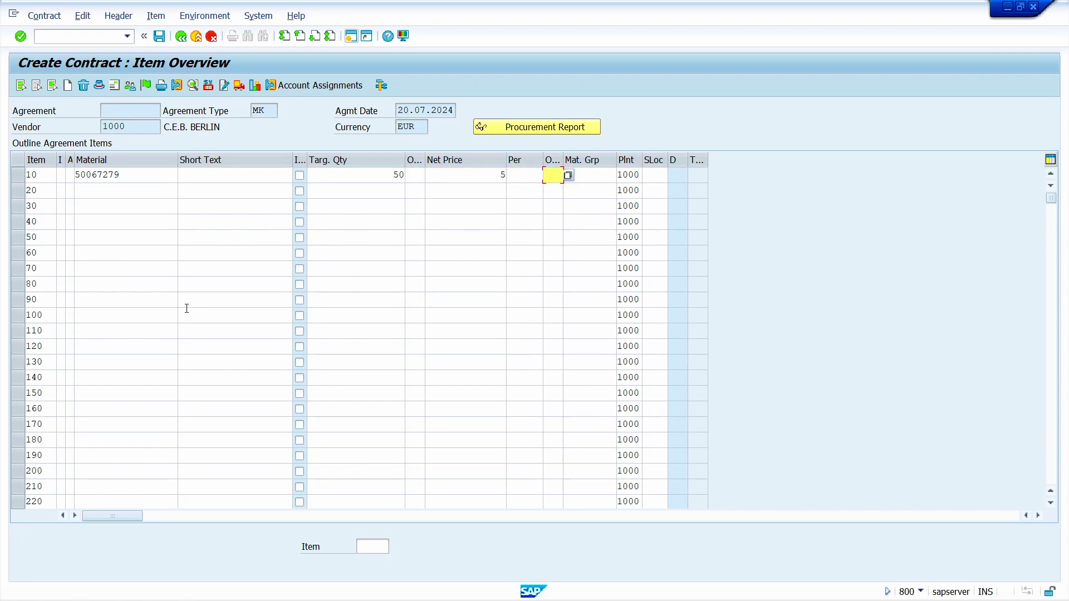
key("Return")
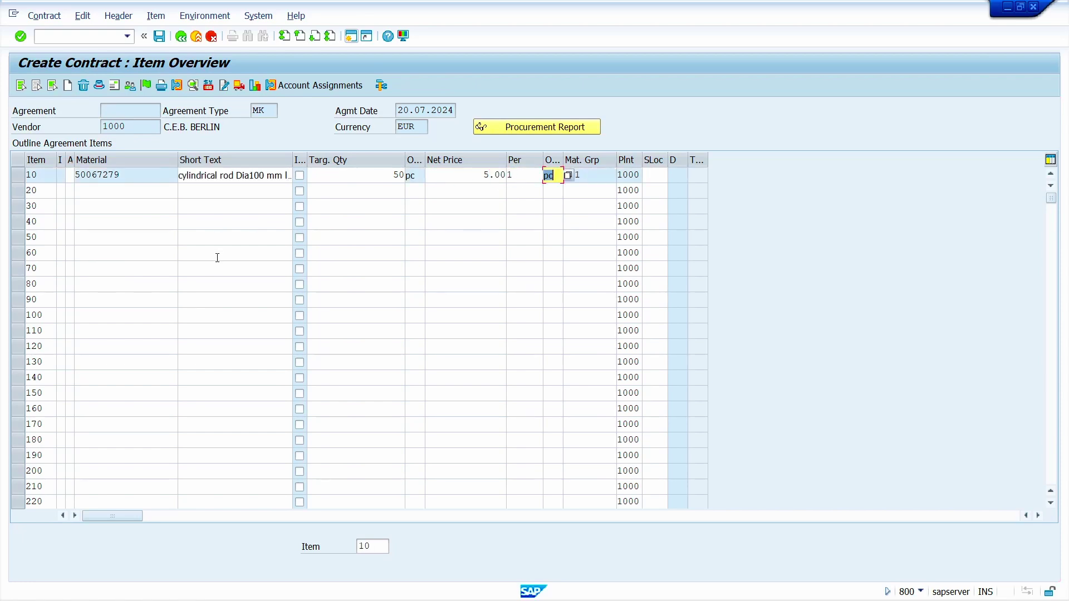
left_click(18, 176)
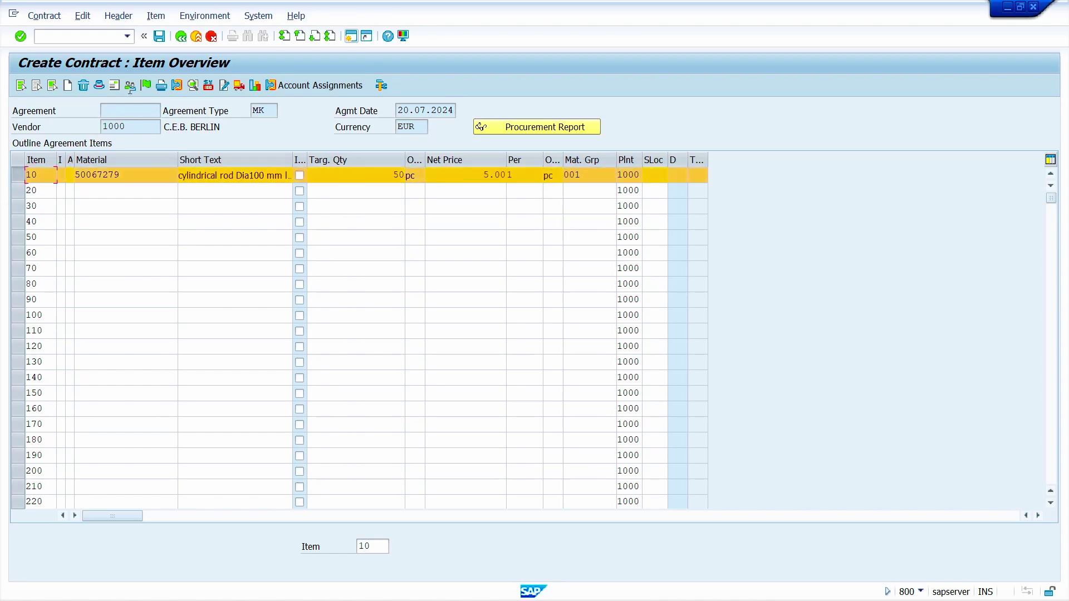
left_click(155, 18)
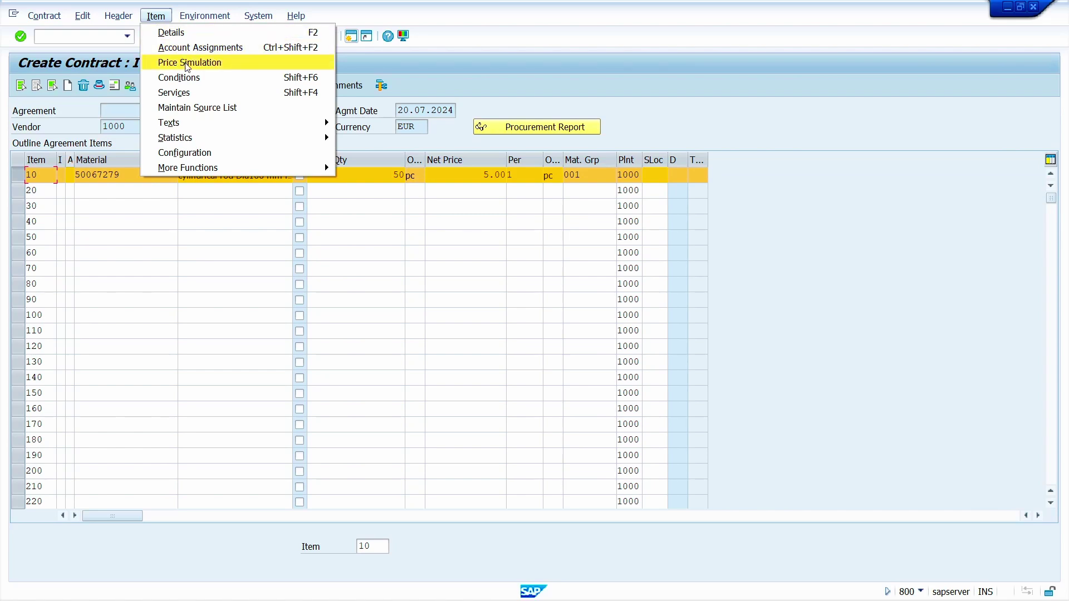
- Create a fixed source list record for item 10 valid 20.07.2024 to 31.12.2024
left_click(206, 108)
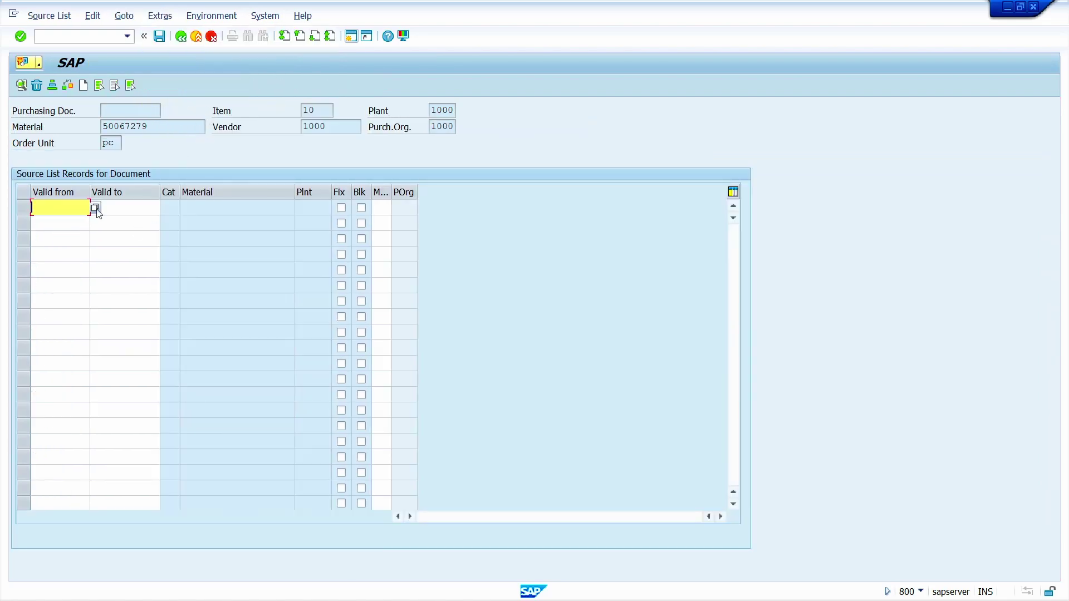
left_click(96, 208)
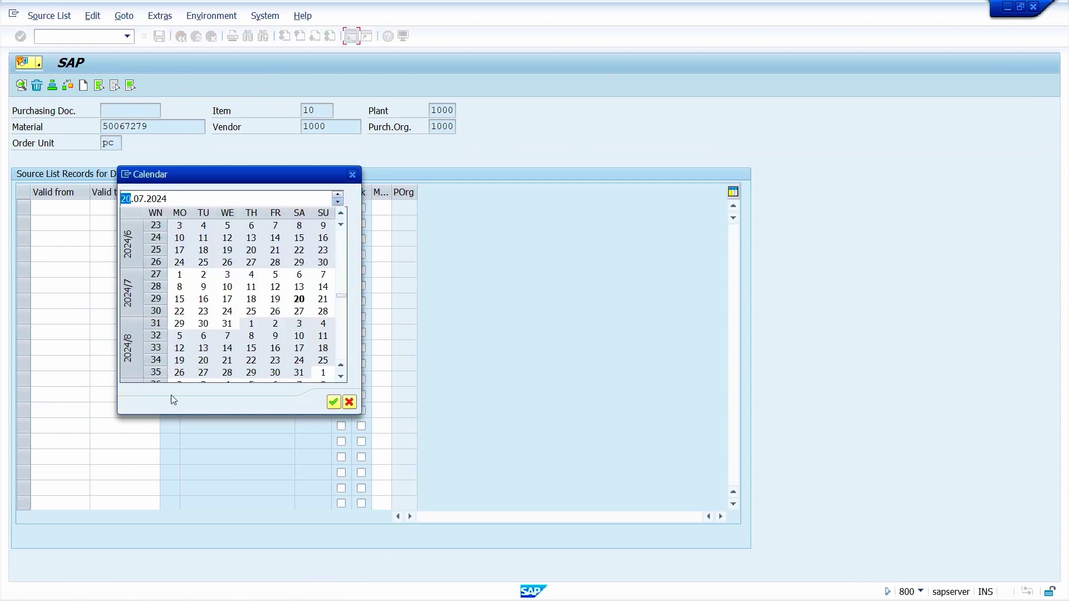
double_click(301, 298)
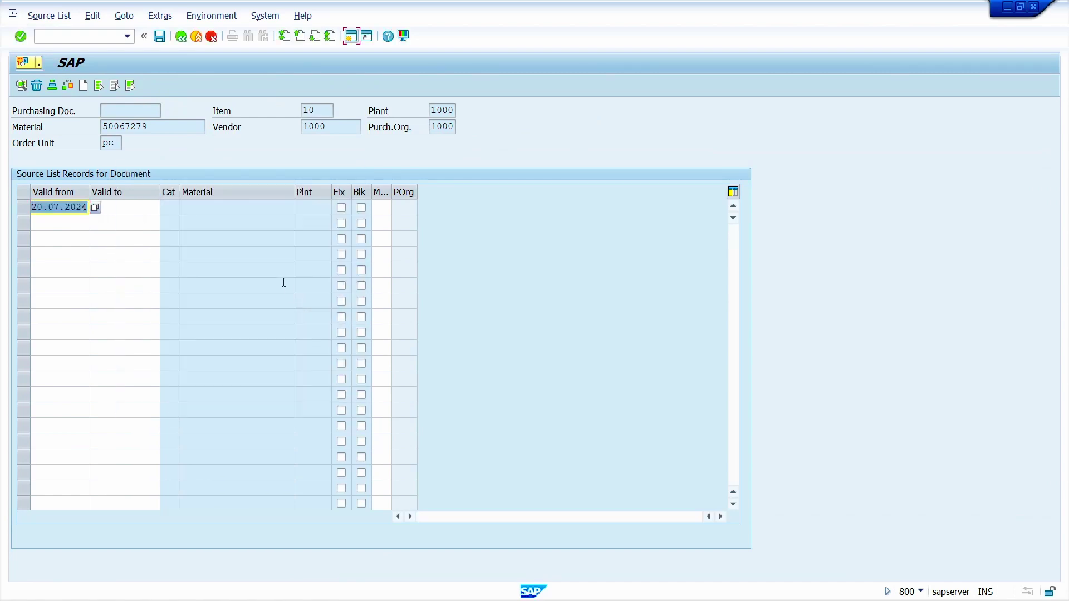
key("Tab")
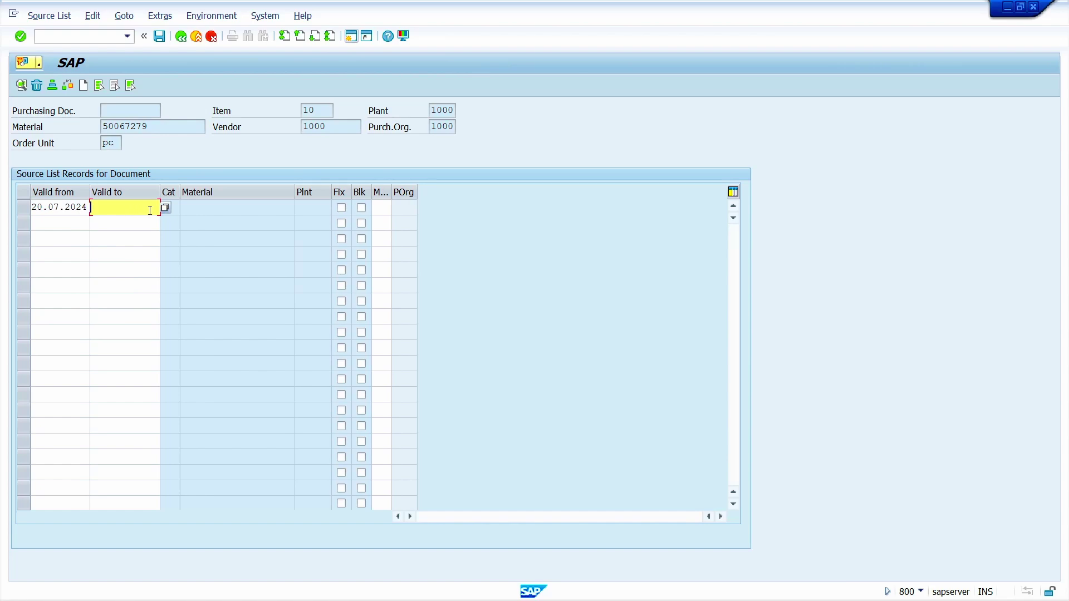
type("3112")
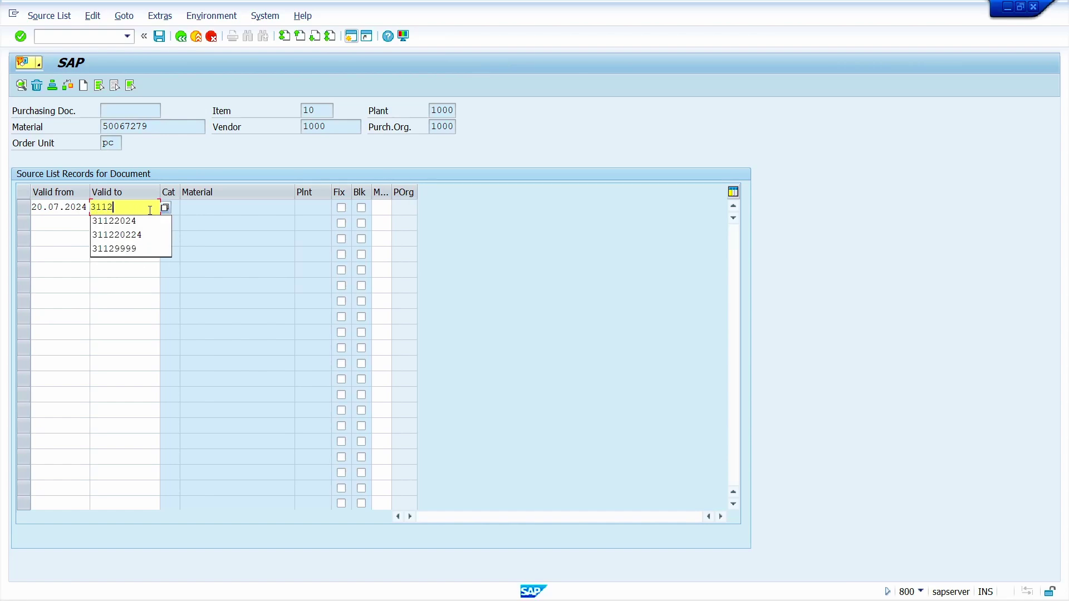
type("2024")
key("Tab")
key("Tab")
key("shift+Tab")
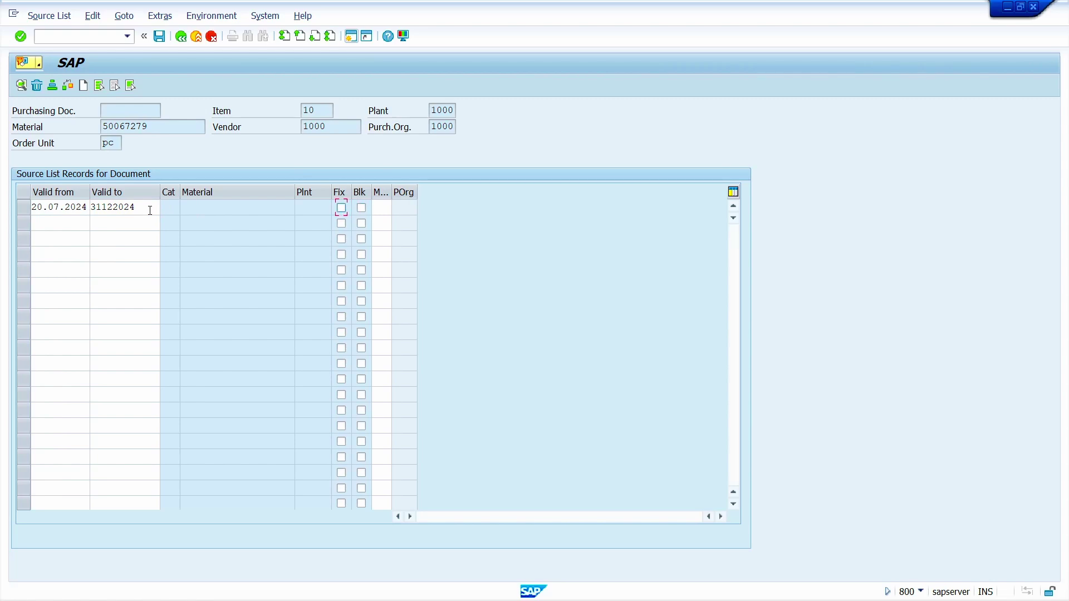
key("Tab")
key("Tab")
key("Return")
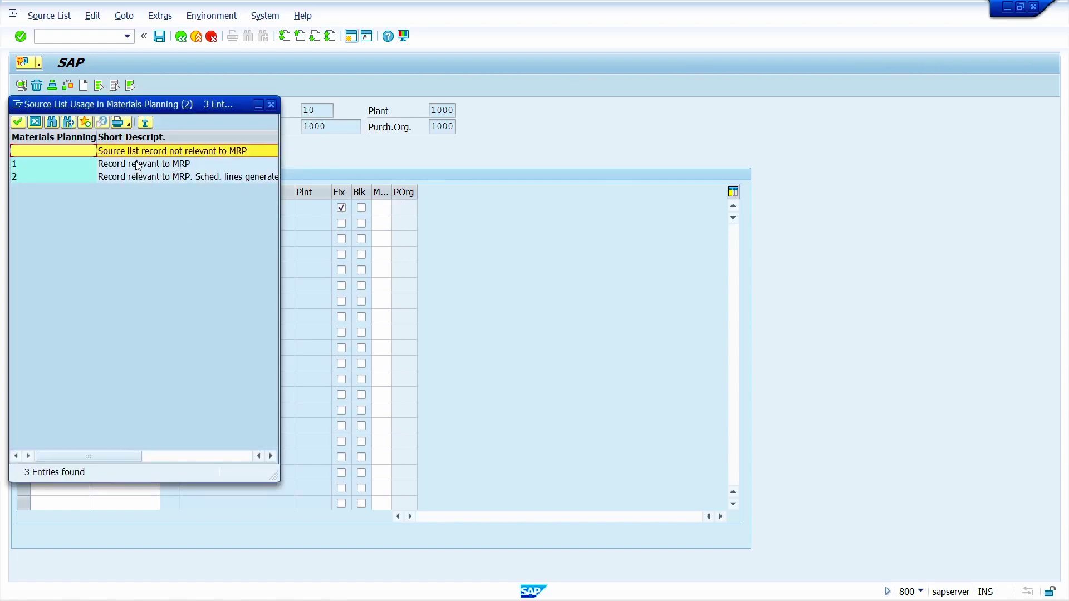
- Mark the source list record as relevant to MRP (1) and return to the items
double_click(154, 165)
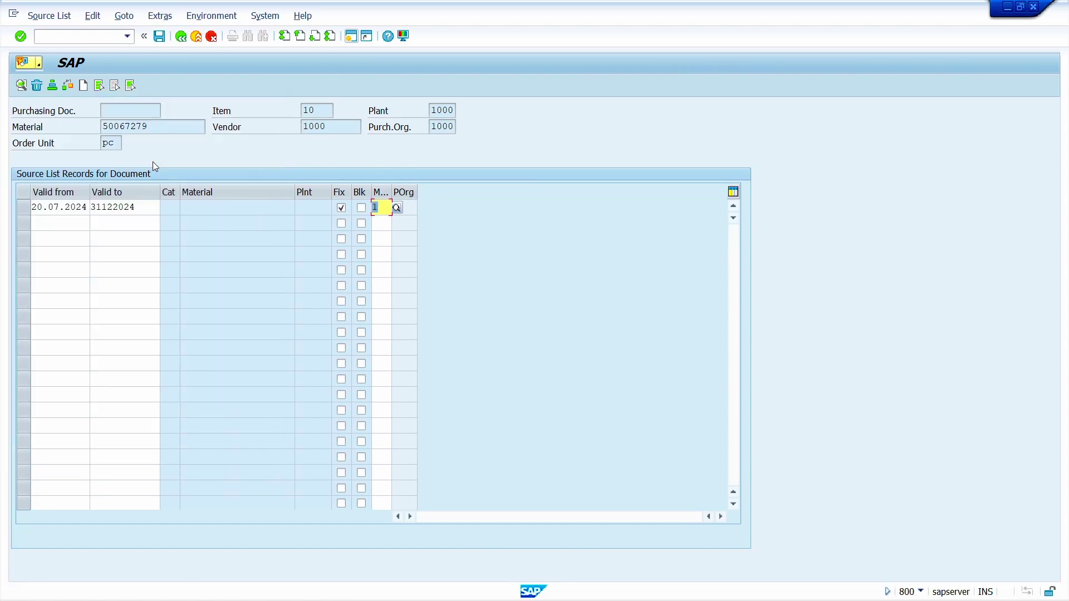
key("Return")
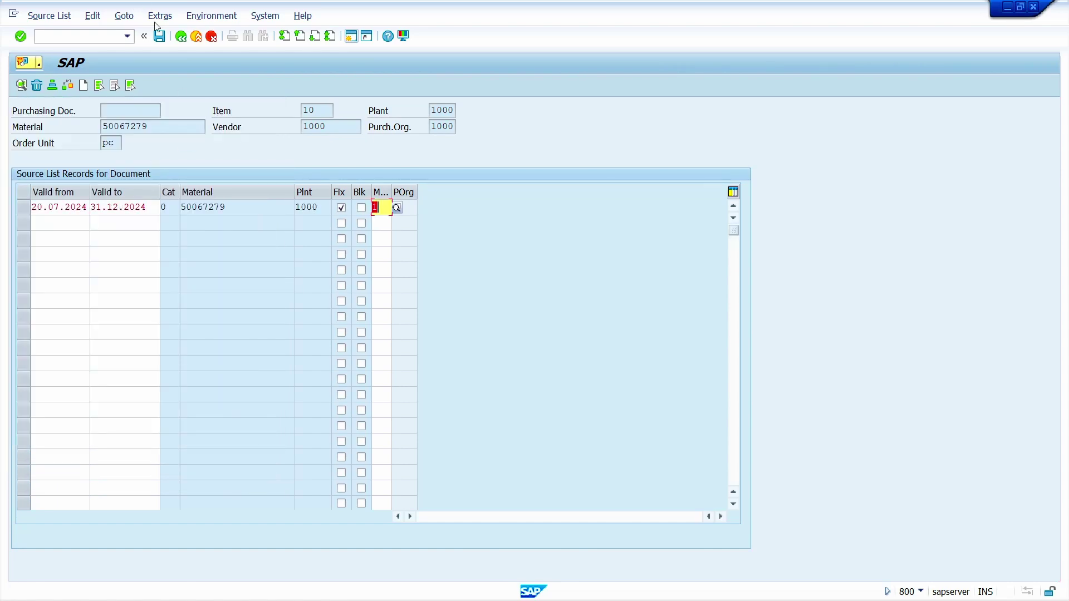
left_click(179, 38)
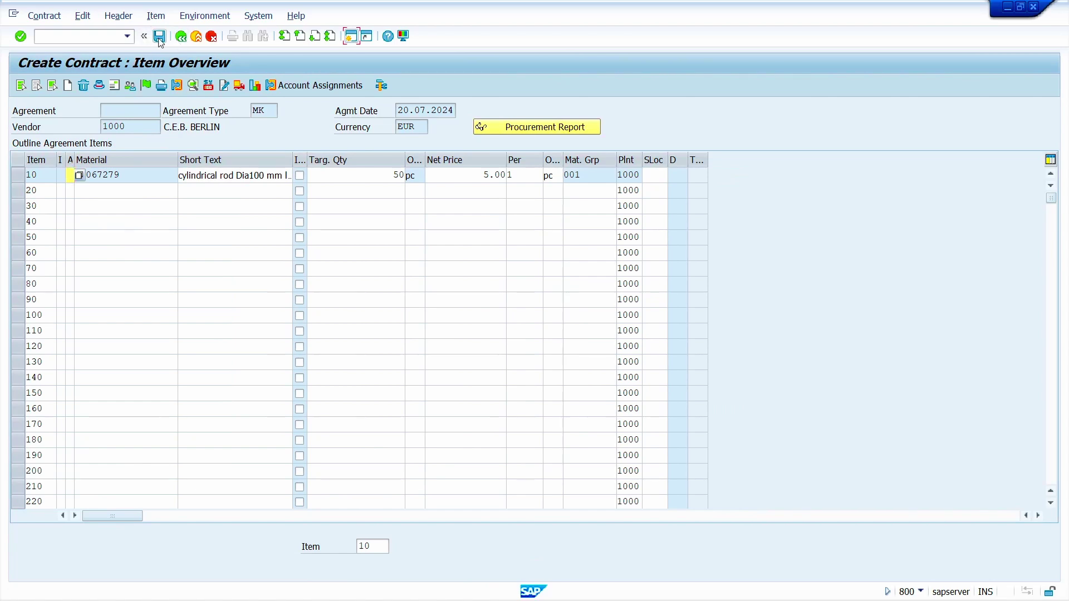
- Save the contract and review the ME01 source list for material 50067279, plant 1000
left_click(160, 37)
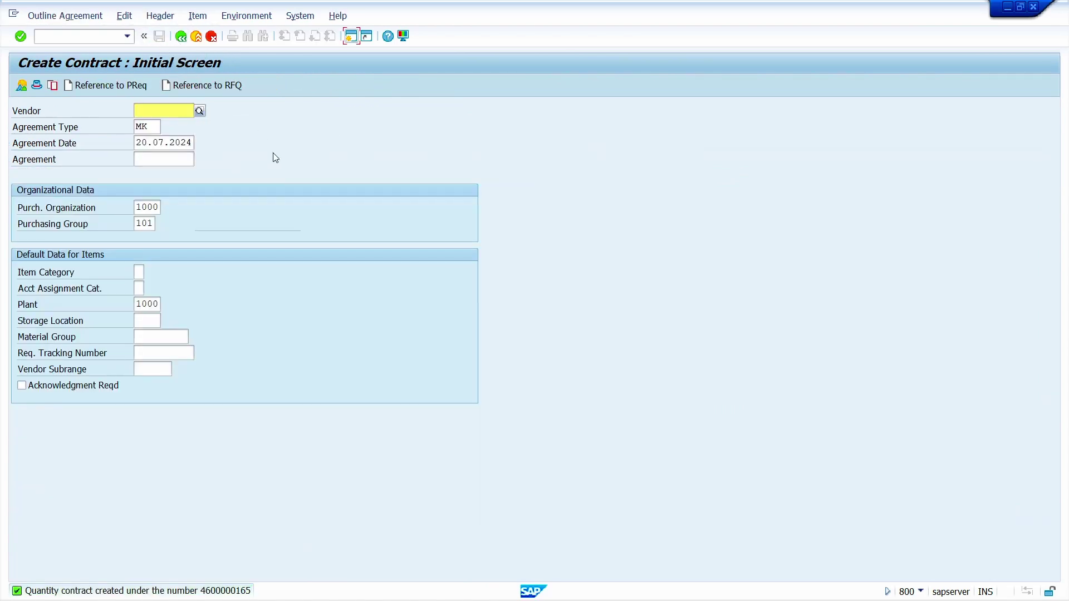
key("F3")
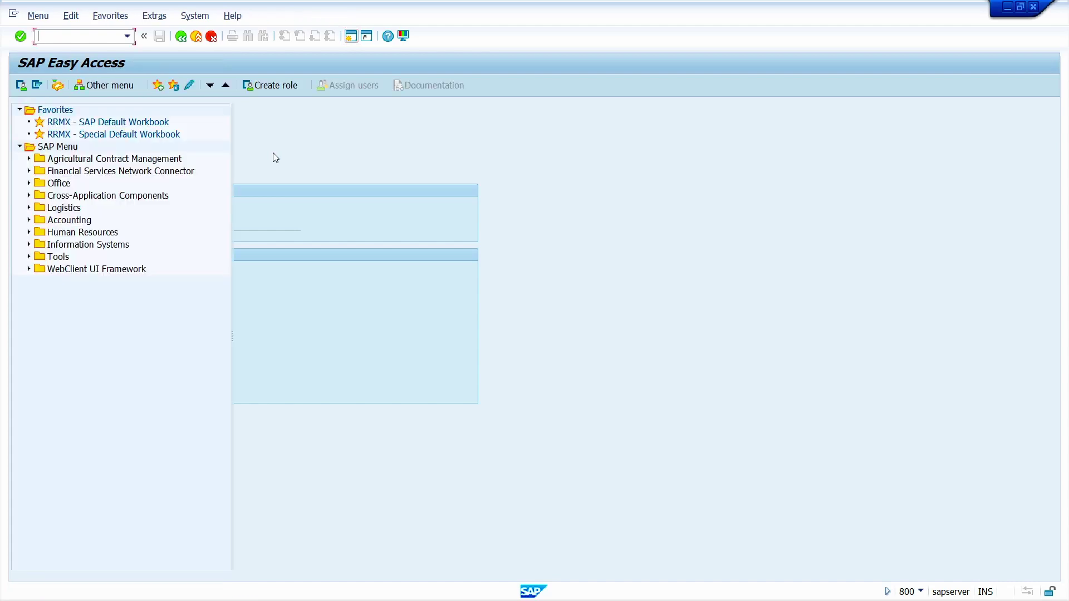
type("me01")
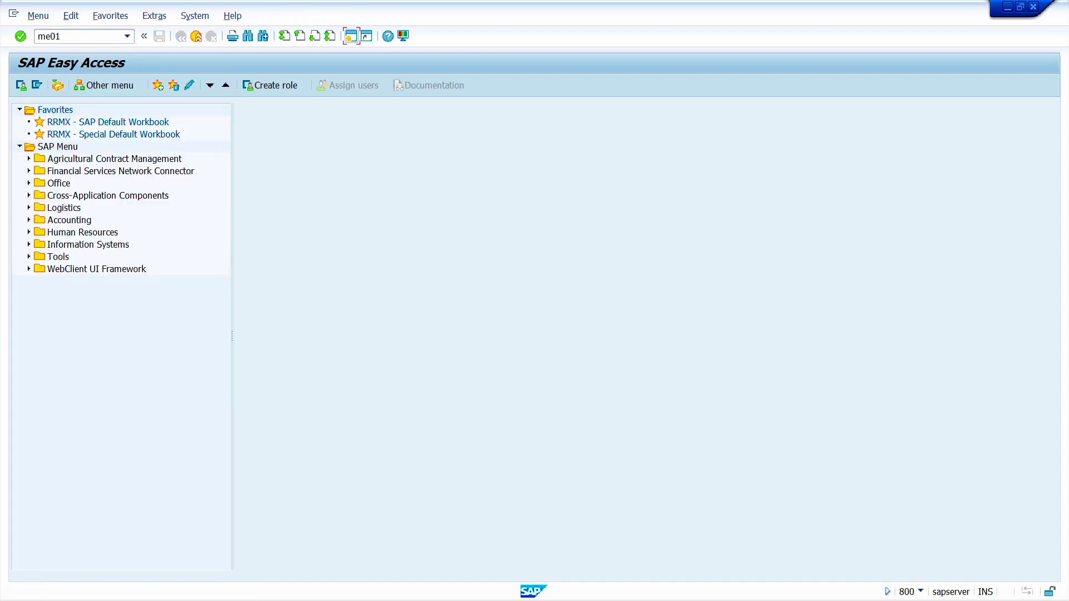
key("Return")
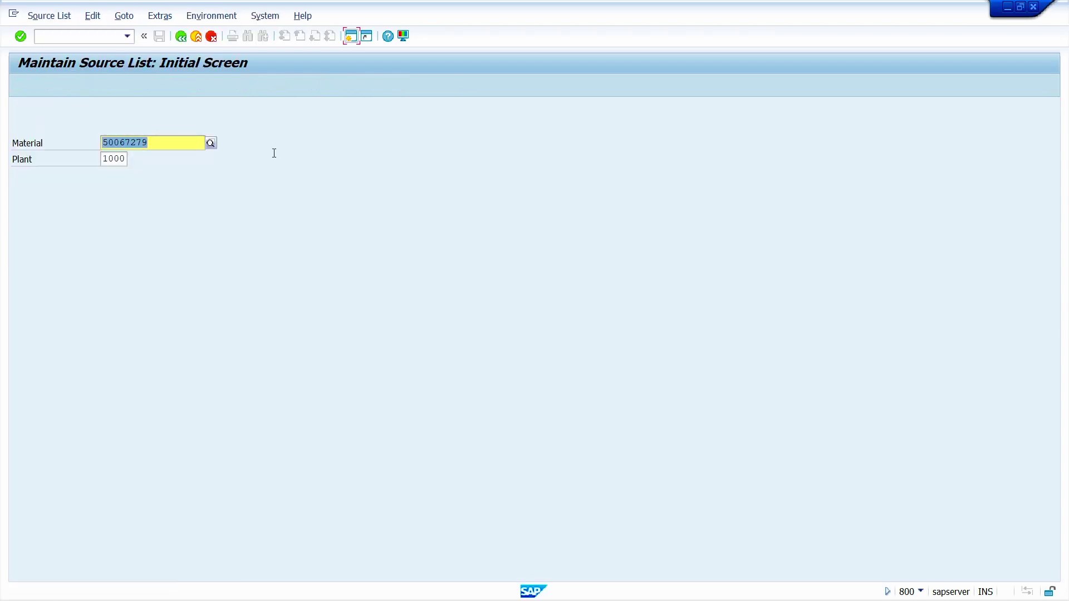
key("Return")
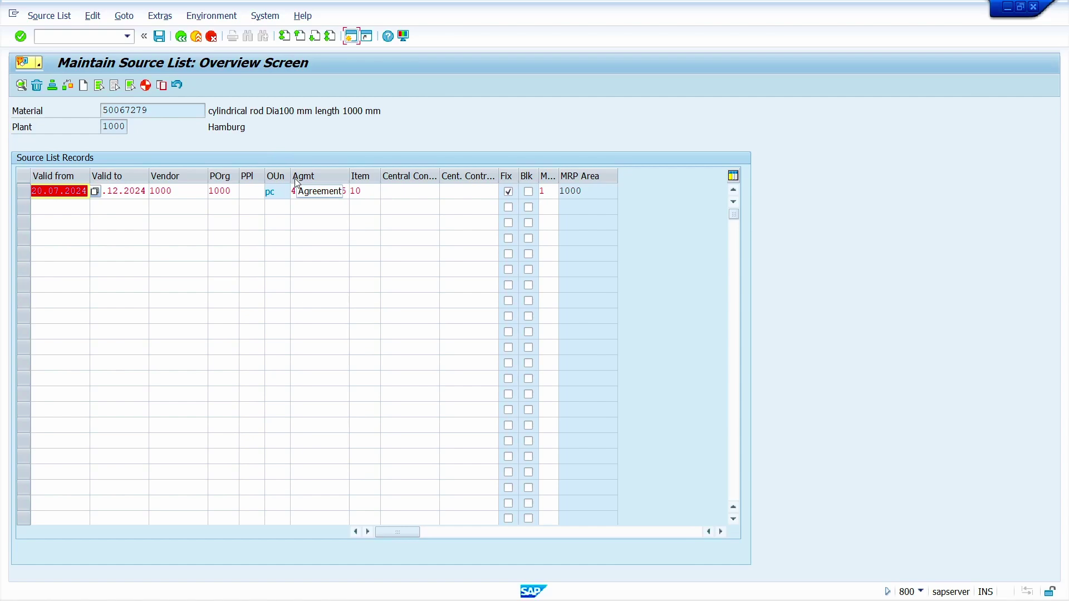
left_click(82, 40)
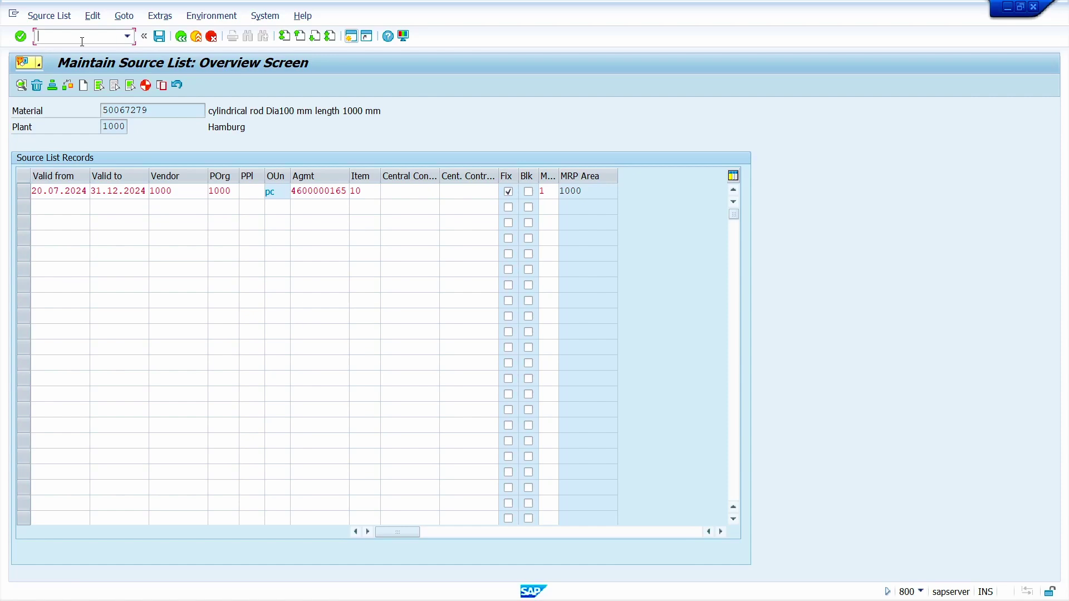
- Create an ME11 info record for vendor 1001, material 50067279, purchasing organization 1000
type("/nme11")
key("Return")
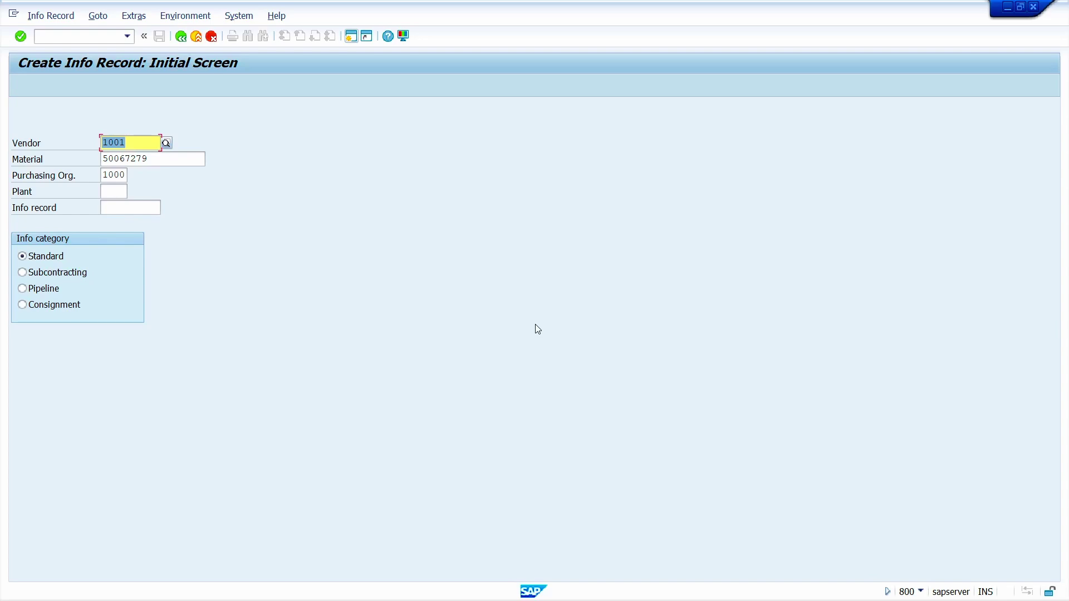
key("Tab")
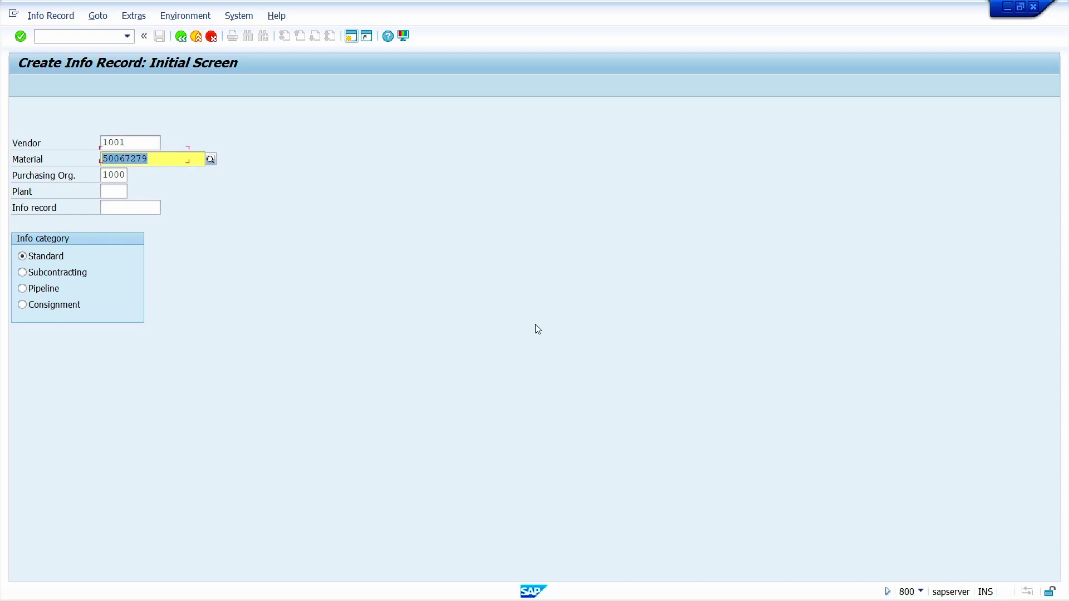
key("Tab")
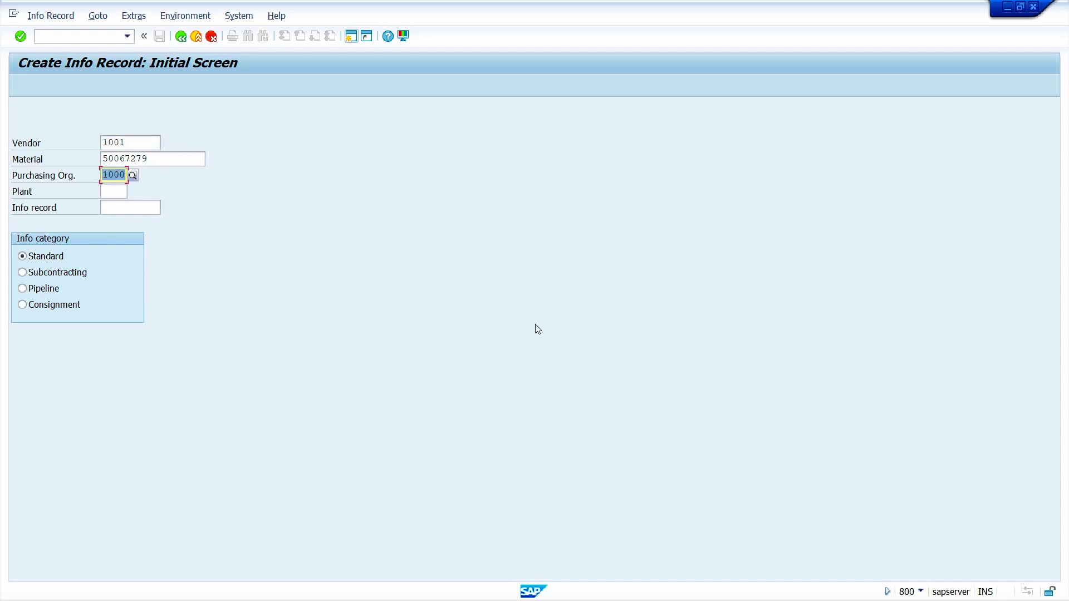
key("Return")
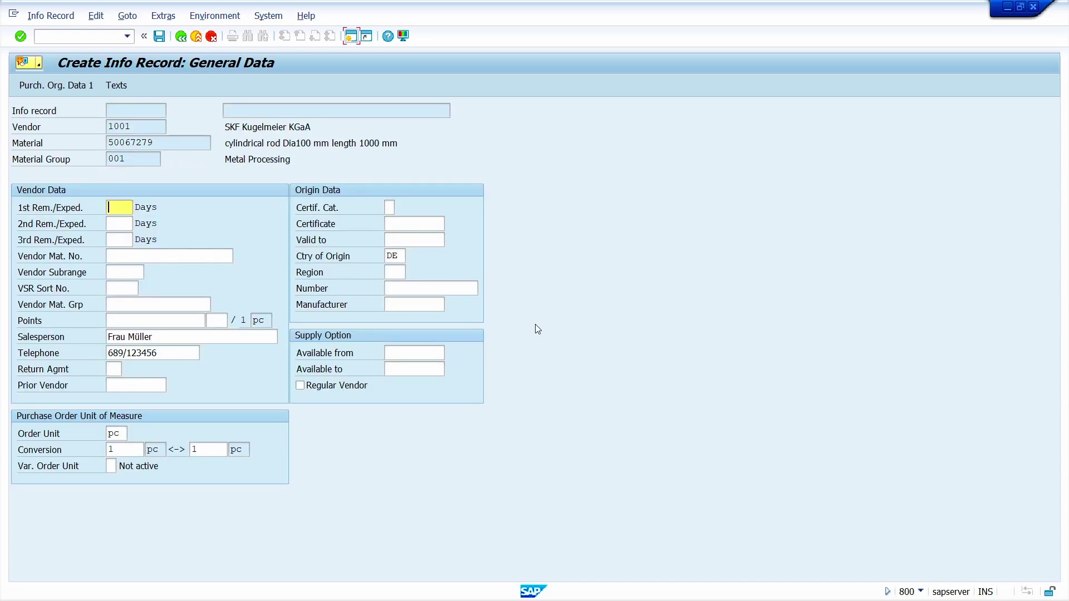
- Give the info record standard quantity 100, GR-based IV, tax code 1I and net price 5
key("Return")
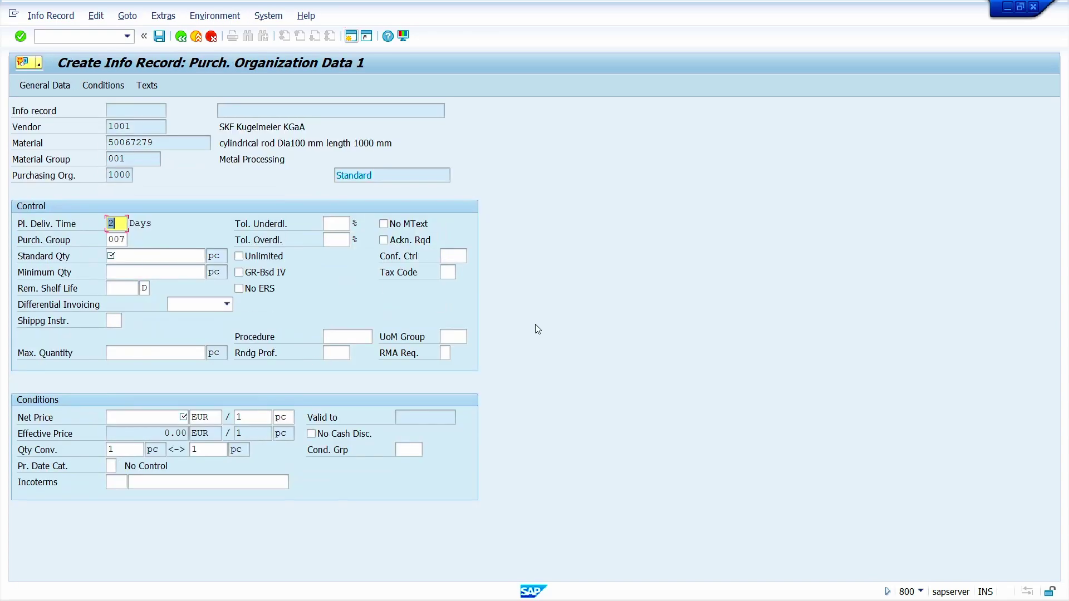
left_click(171, 259)
type("100")
left_click(269, 269)
left_click(448, 273)
type("1I")
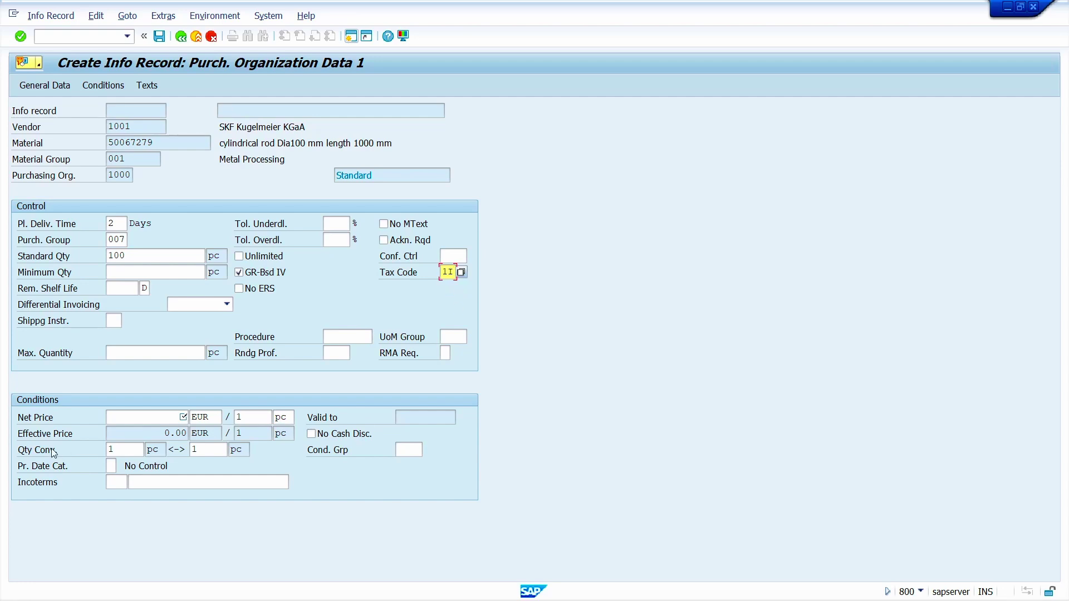
left_click(168, 418)
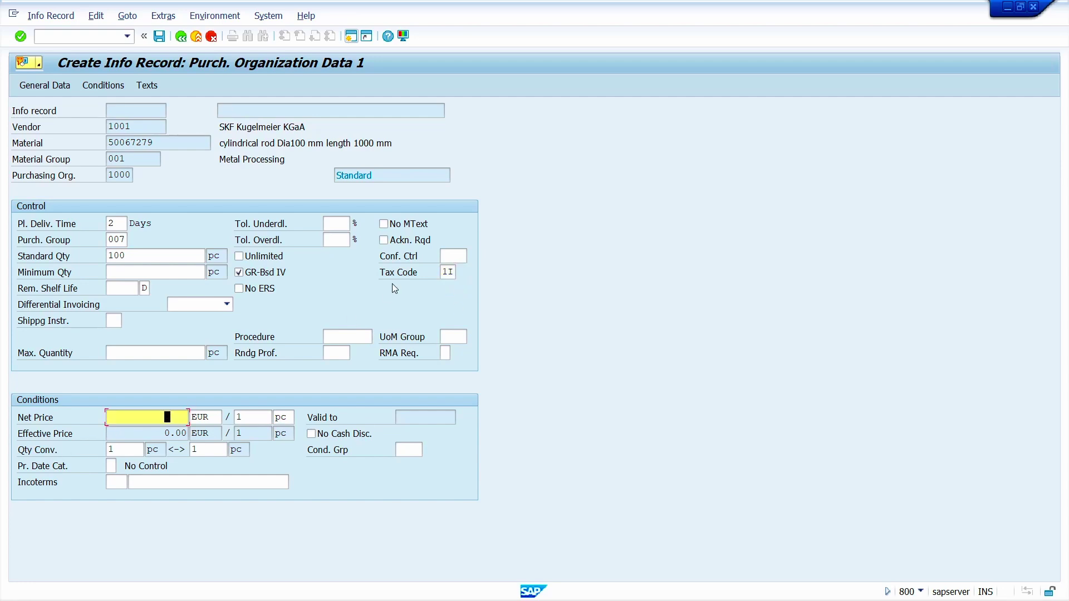
type("5")
key("Return")
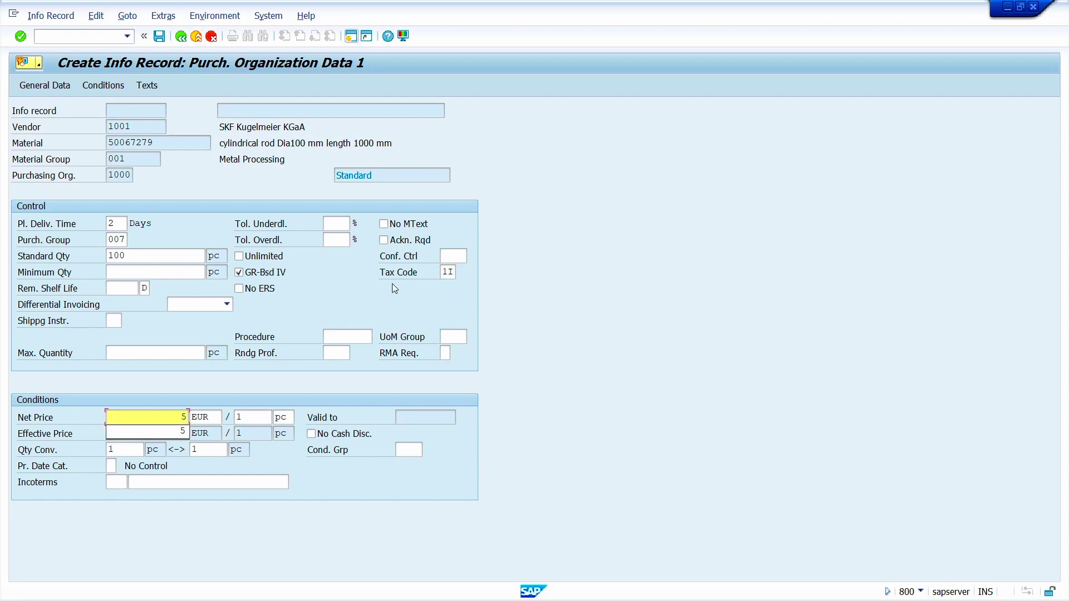
key("Return")
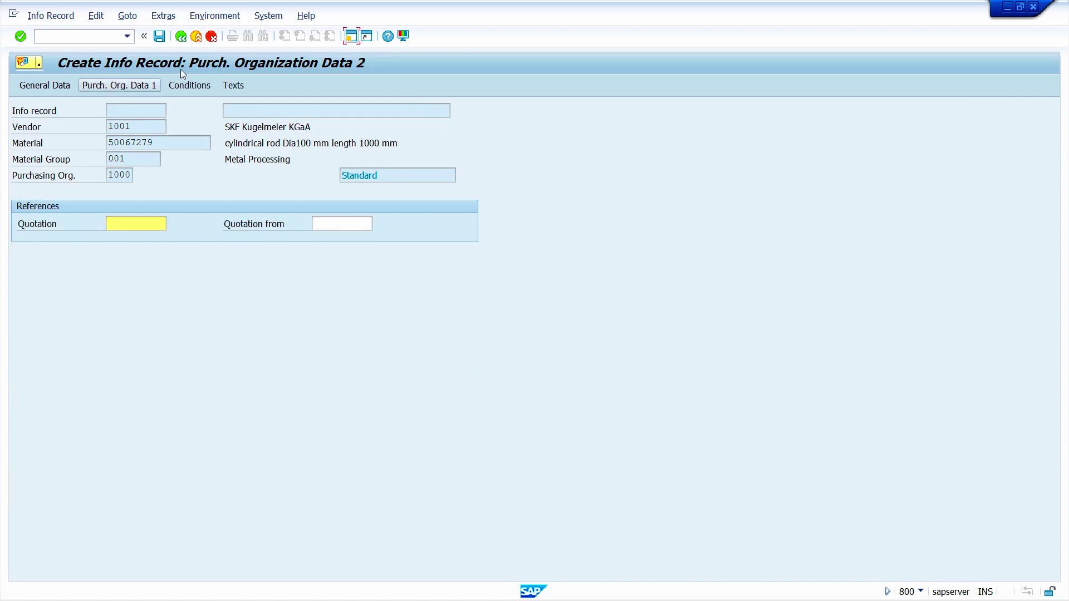
- Add a source list record from the info record valid 20.07.2024 to 31.12.2024
left_click(154, 17)
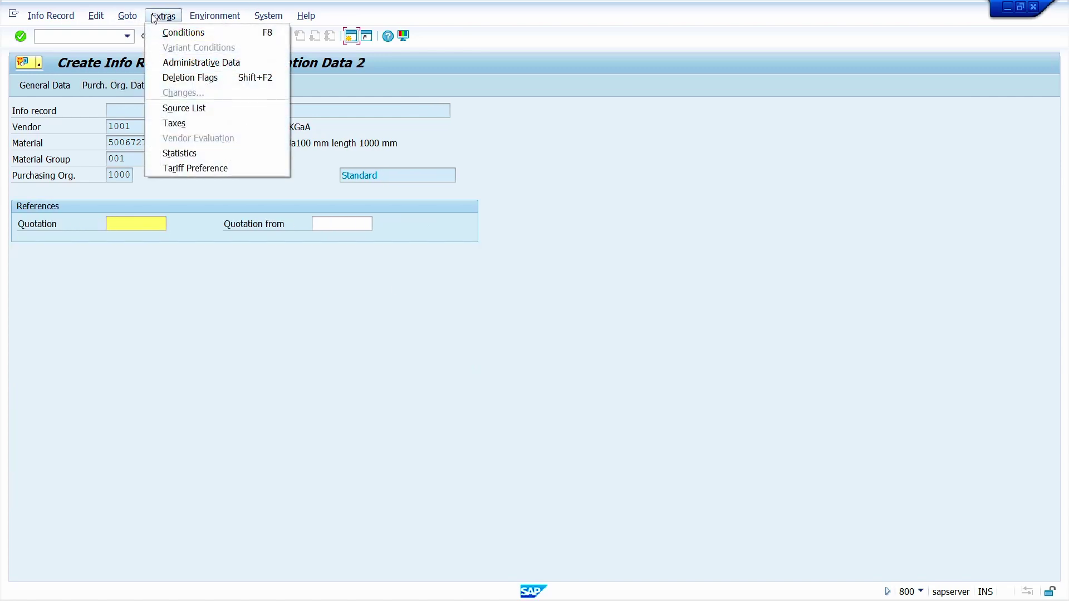
left_click(202, 108)
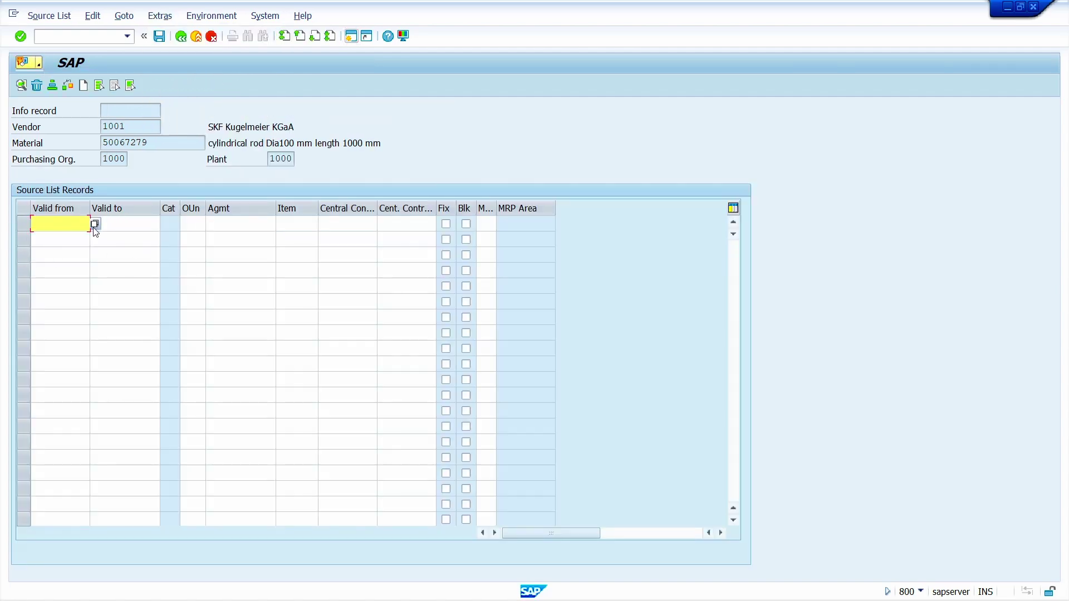
left_click(95, 225)
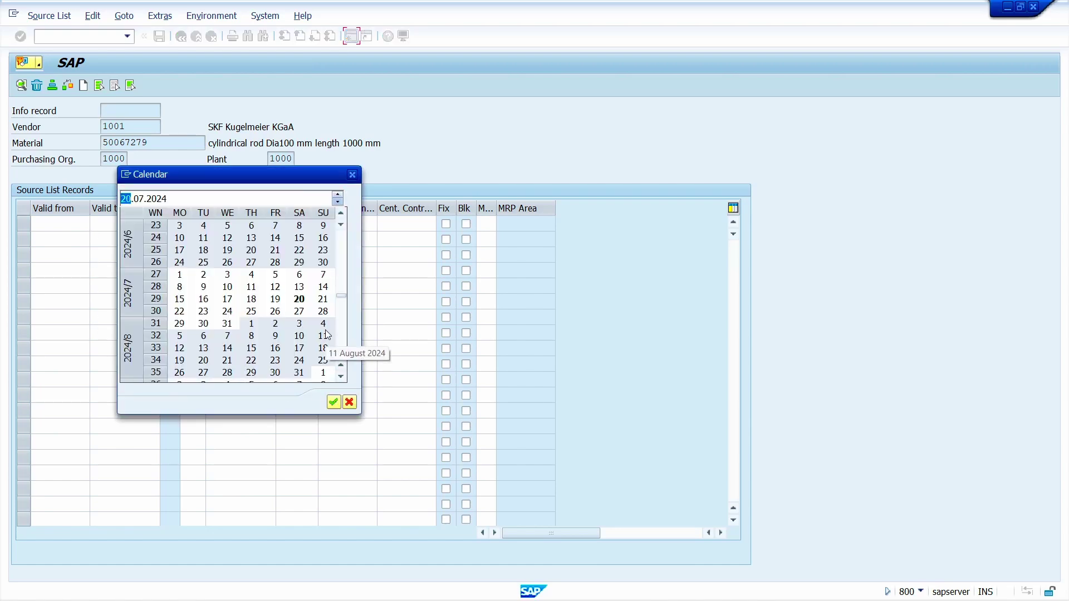
double_click(298, 301)
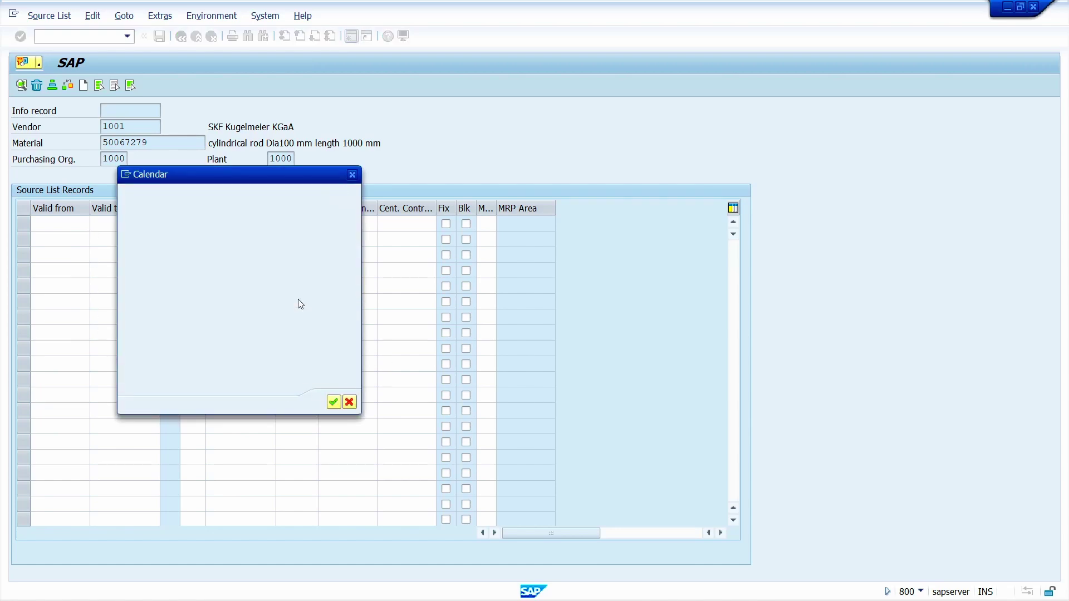
left_click(144, 224)
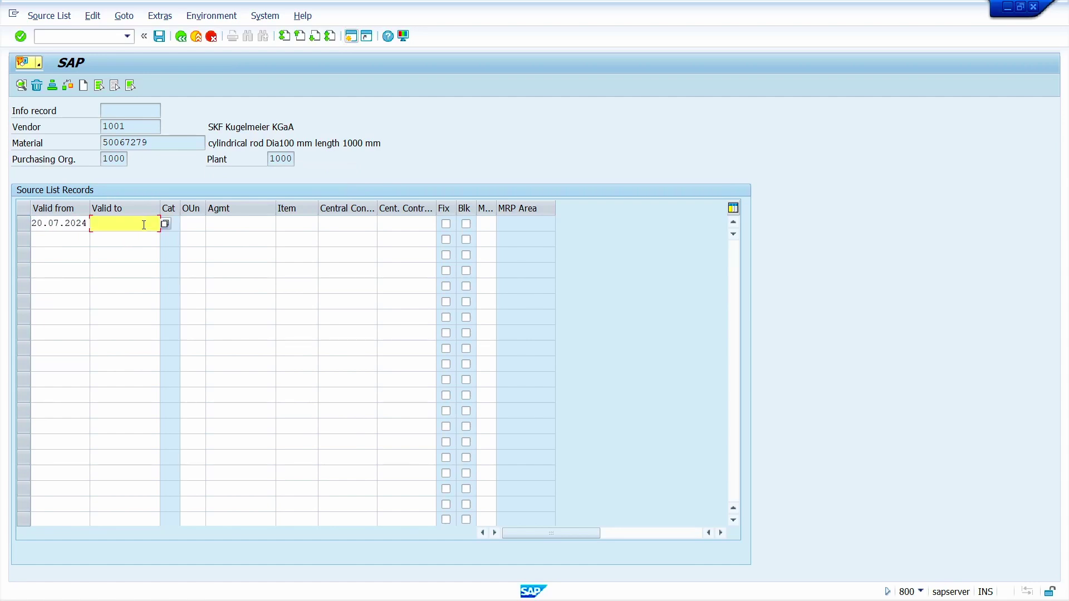
type("31")
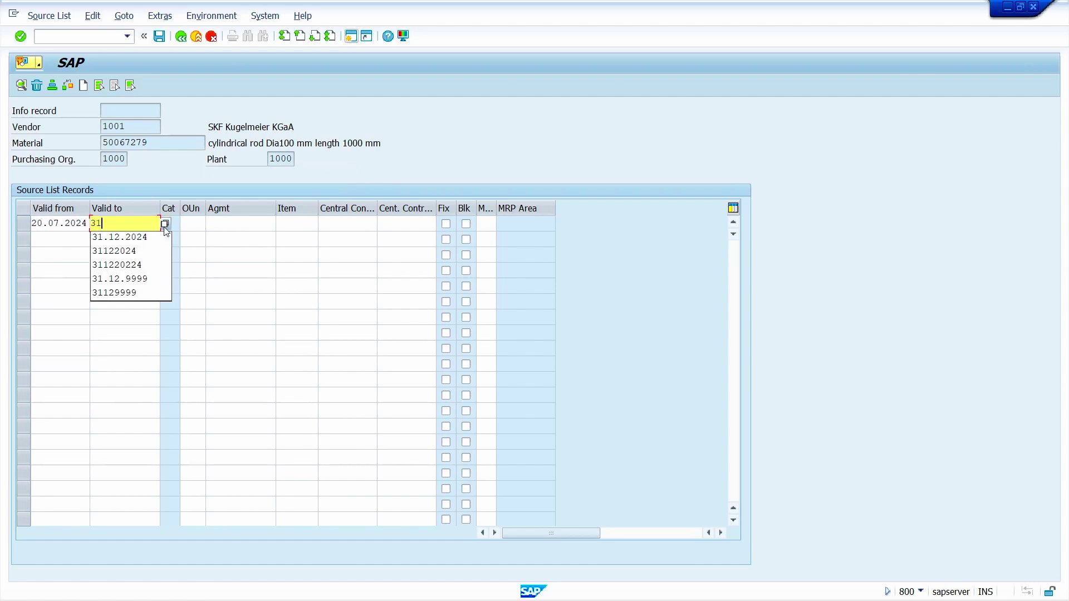
type("122024")
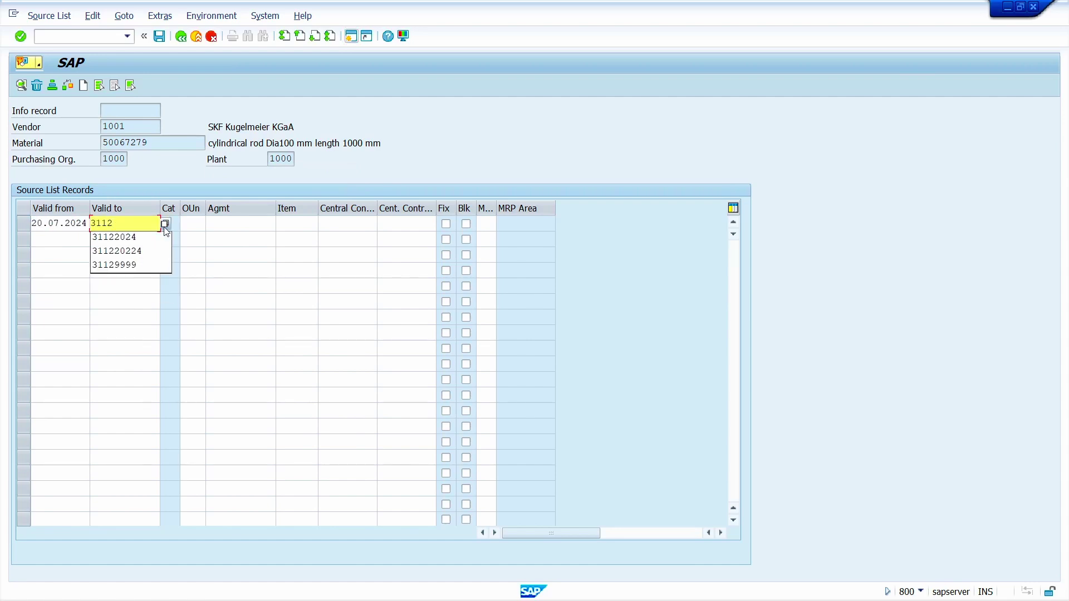
- Flag the vendor 1001 record as fixed with MRP indicator 1 and validate it
key("Tab")
key("Tab")
key("Tab")
key("Tab")
key("Tab")
key("Tab")
key("Tab")
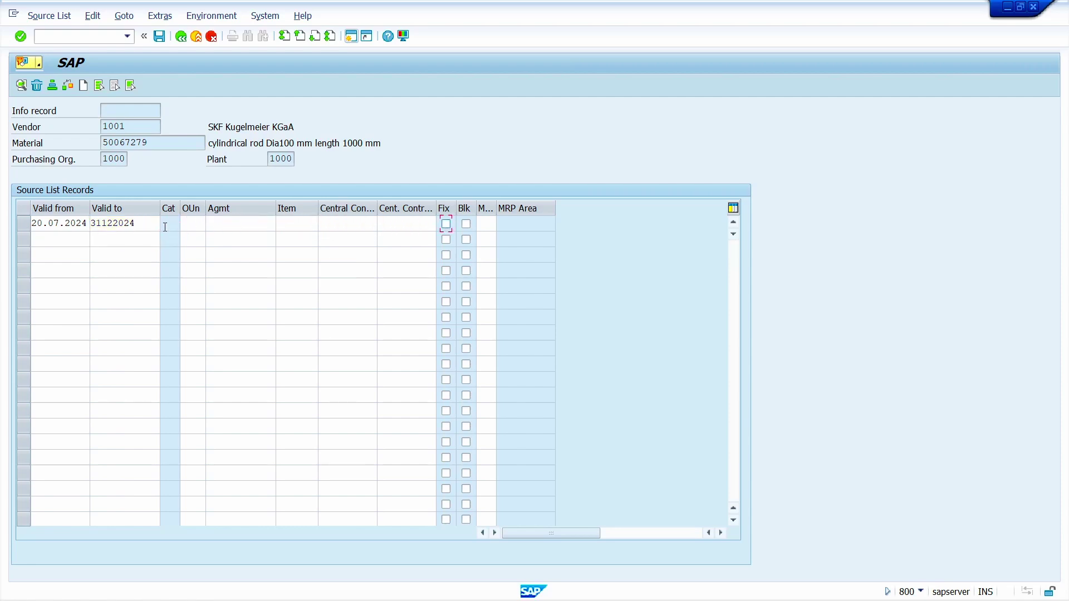
key("Tab")
key("Tab")
type("1")
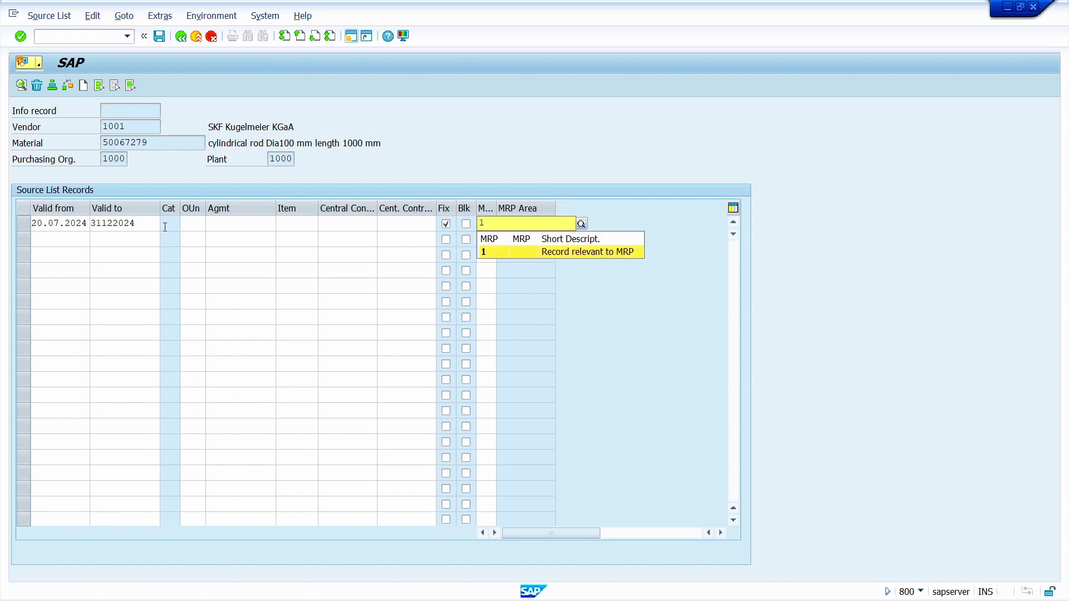
key("Escape")
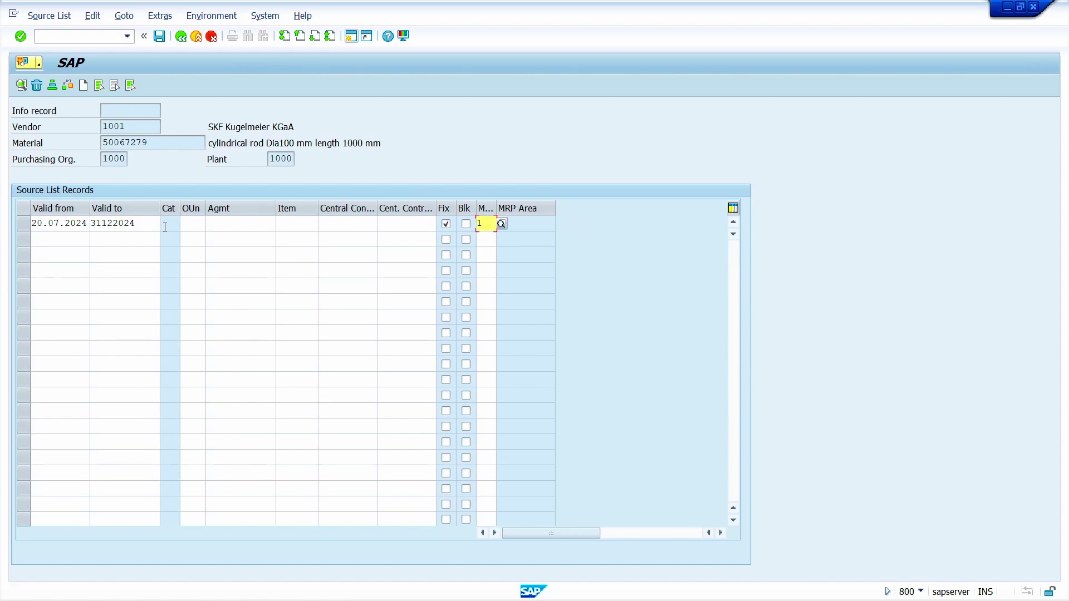
key("Return")
- Save the vendor 1001 info record and exit to SAP Easy Access
left_click(181, 36)
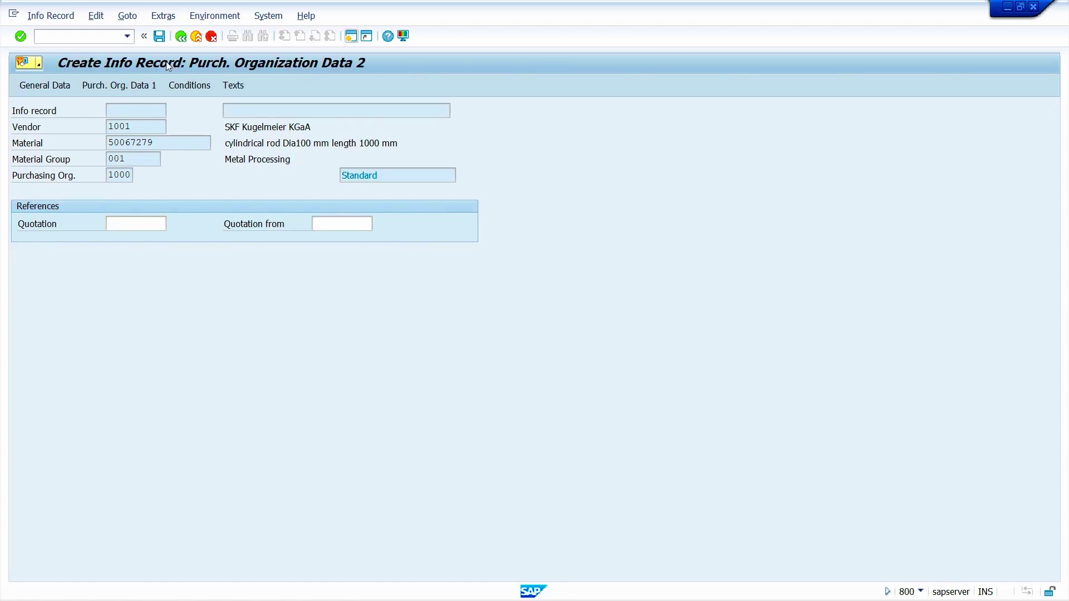
key("Return")
key("Return")
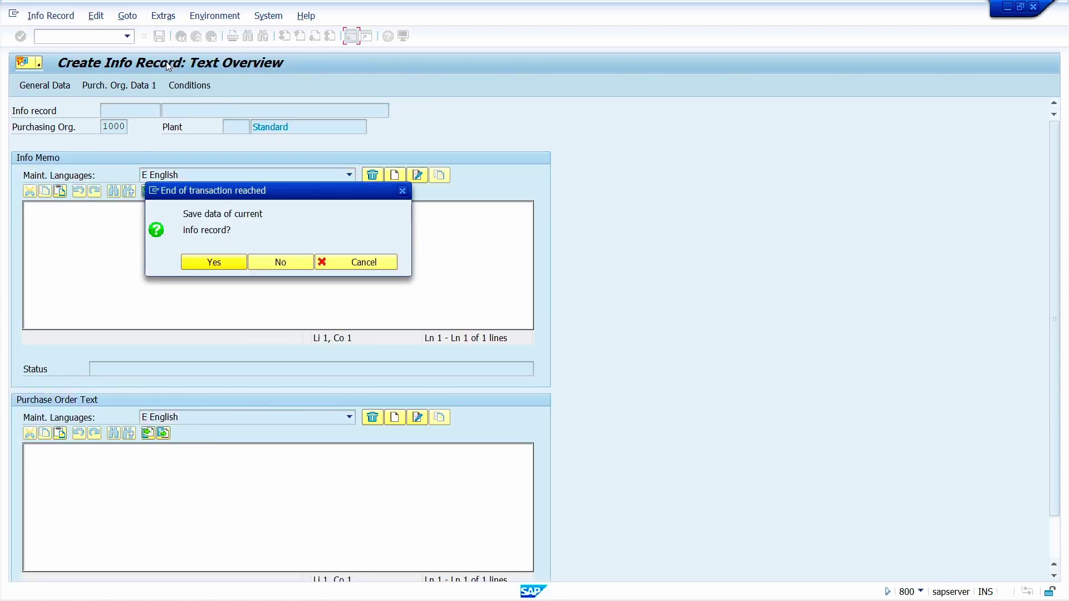
left_click(220, 263)
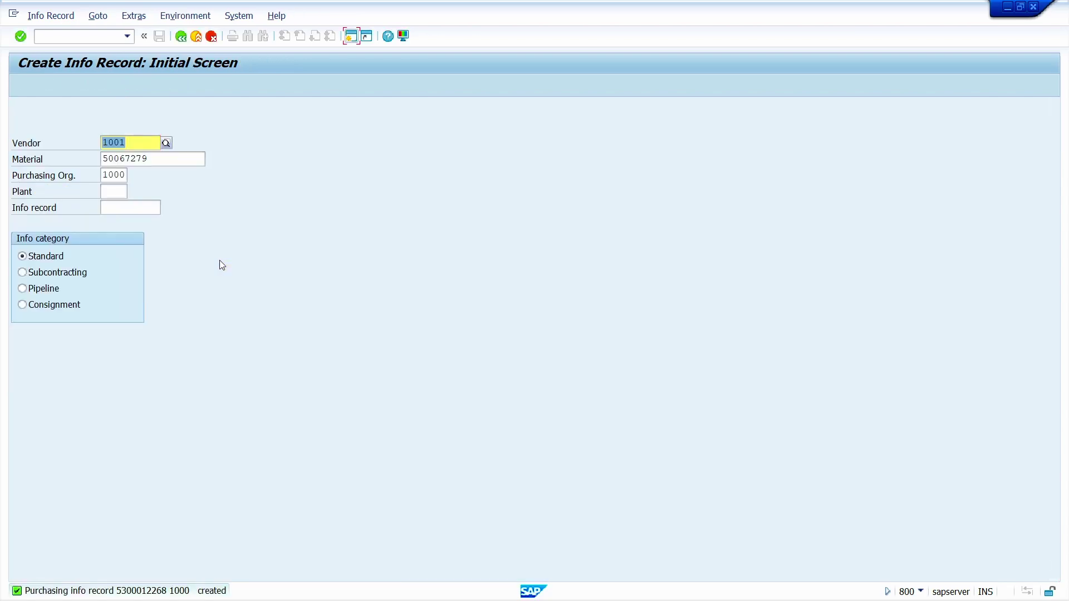
key("F3")
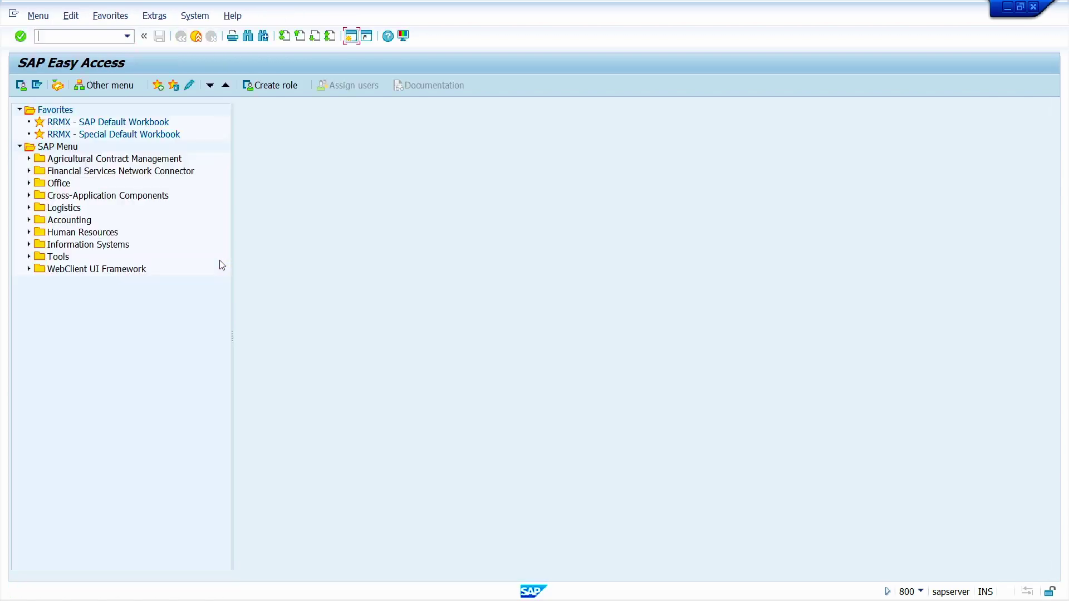
type("me01")
key("Return")
key("Tab")
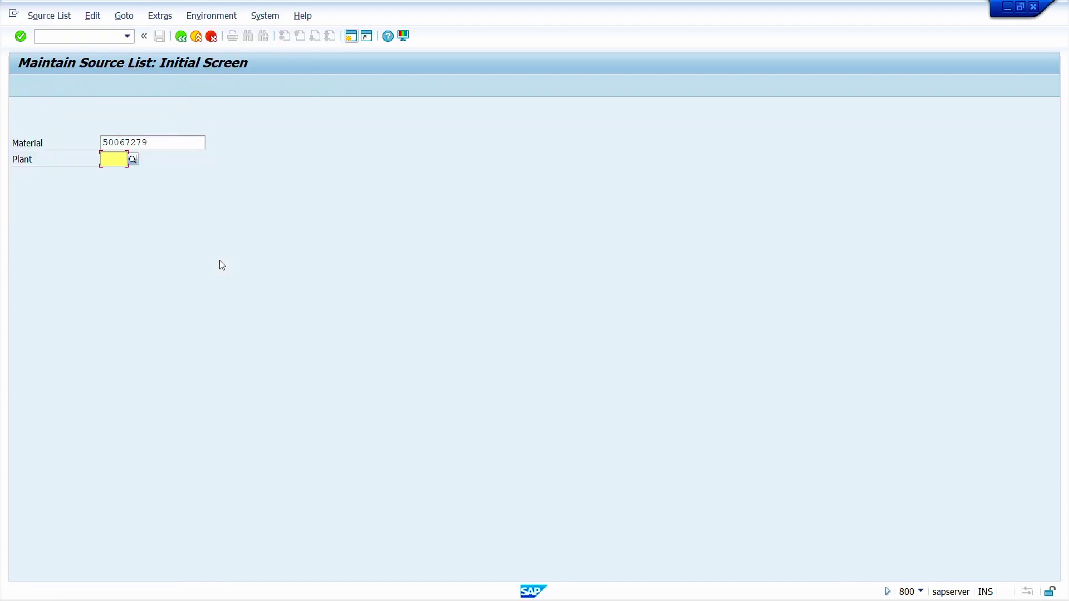
type("1000")
key("Return")
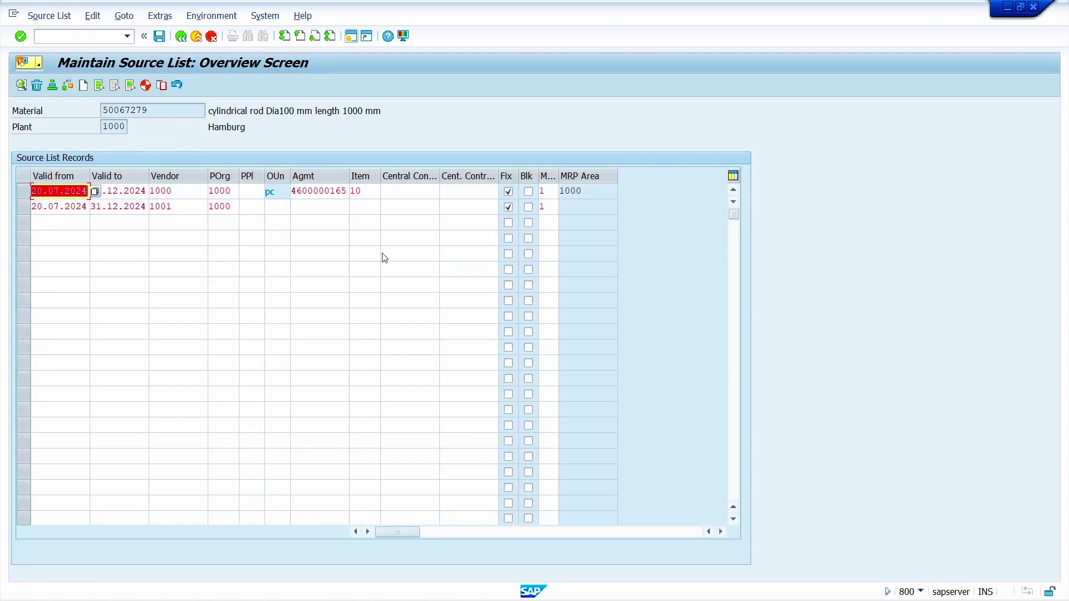
left_click(509, 191)
left_click(24, 192)
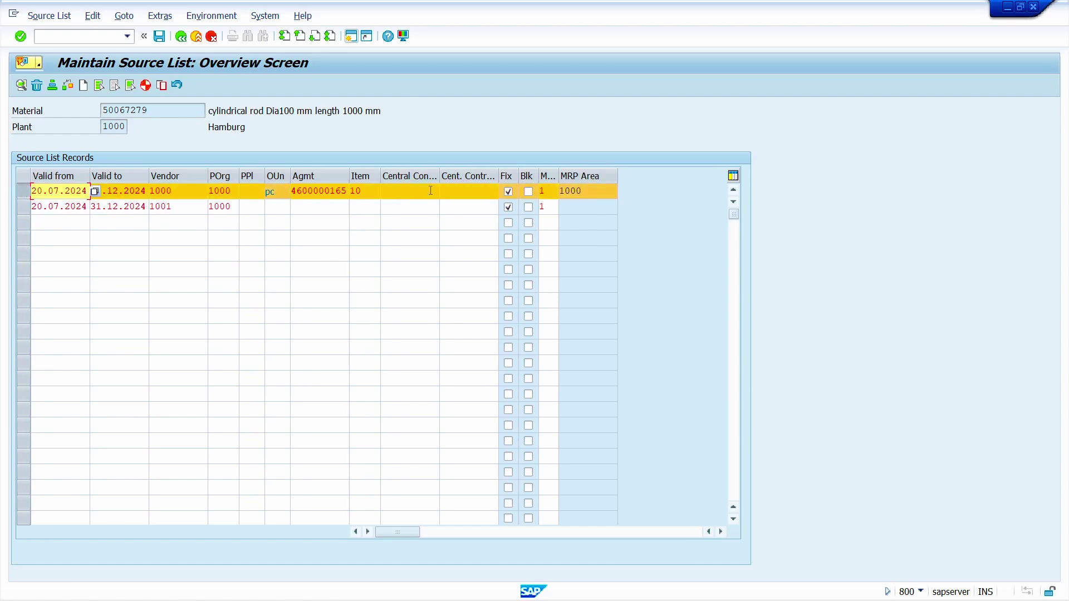
- Start a purchase requisition in ME51N with source determination enabled
left_click(84, 39)
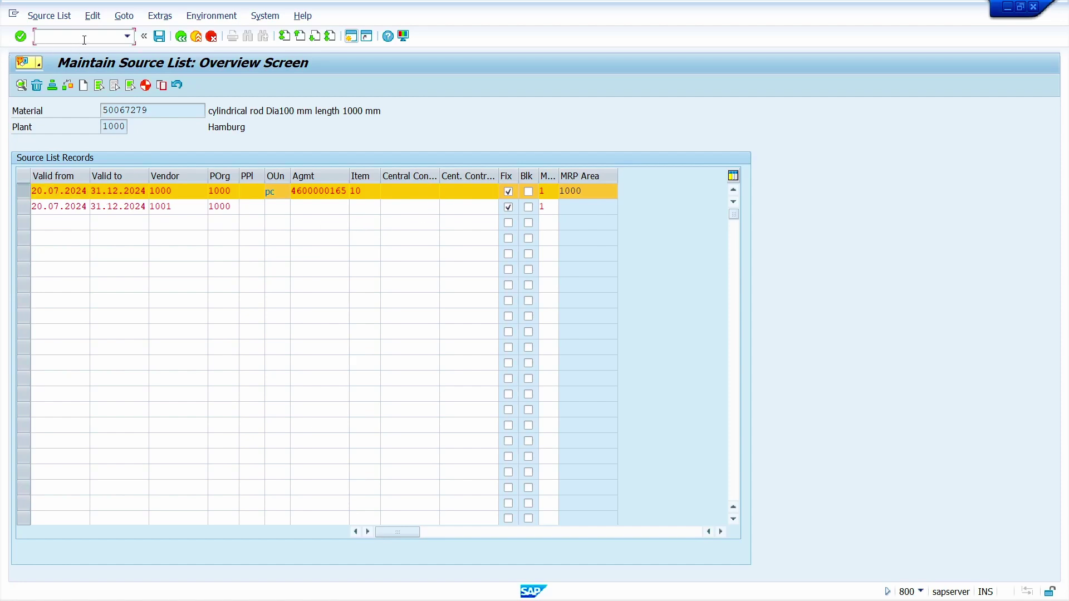
type("/nme51n")
key("Return")
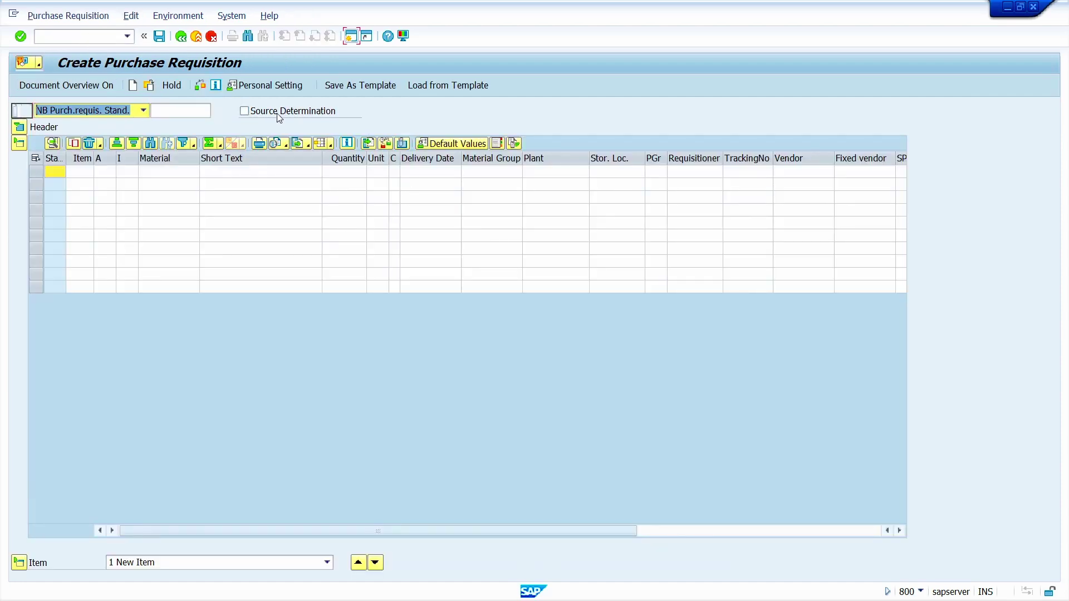
left_click(259, 116)
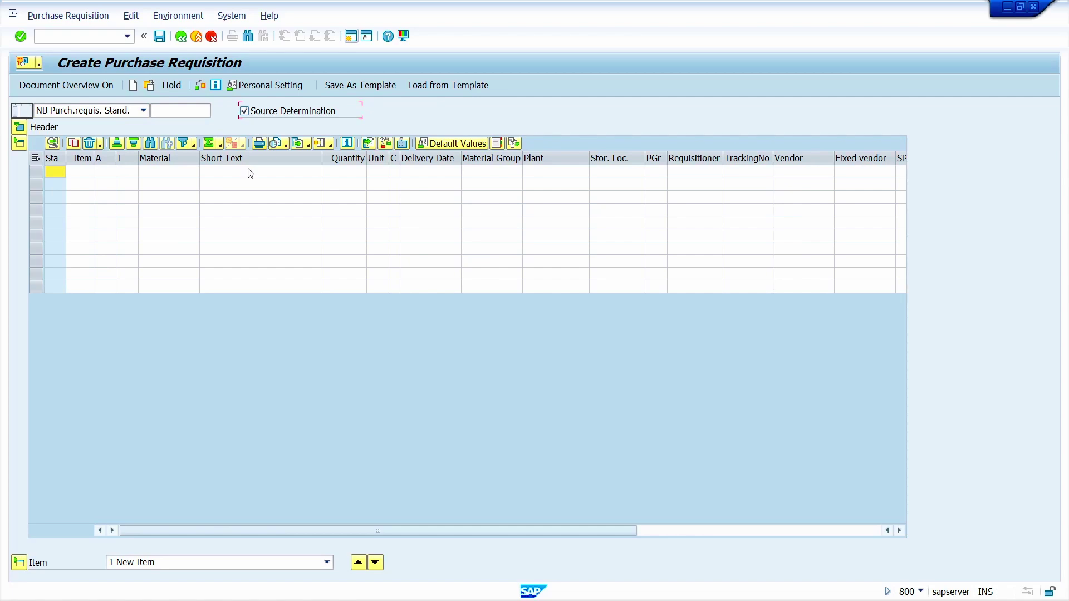
- Add a requisition item for material 50067279, quantity 10, plant 1000
left_click(163, 173)
key("super+v")
scroll(206, 356, "down", 2)
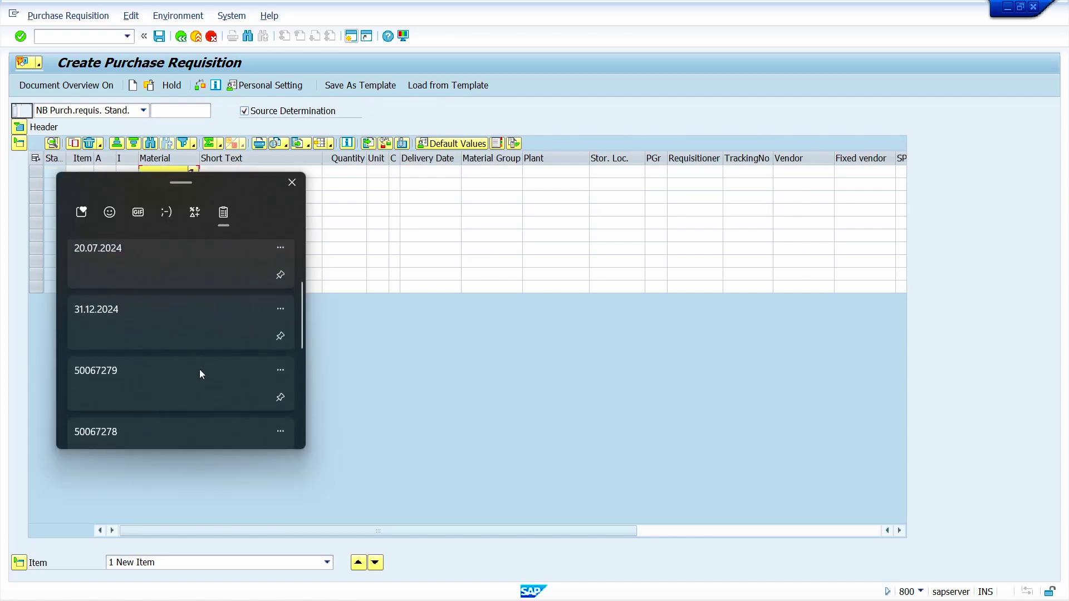
left_click(200, 373)
key("Tab")
key("Tab")
type("10")
key("Tab")
key("Tab")
key("Tab")
key("Tab")
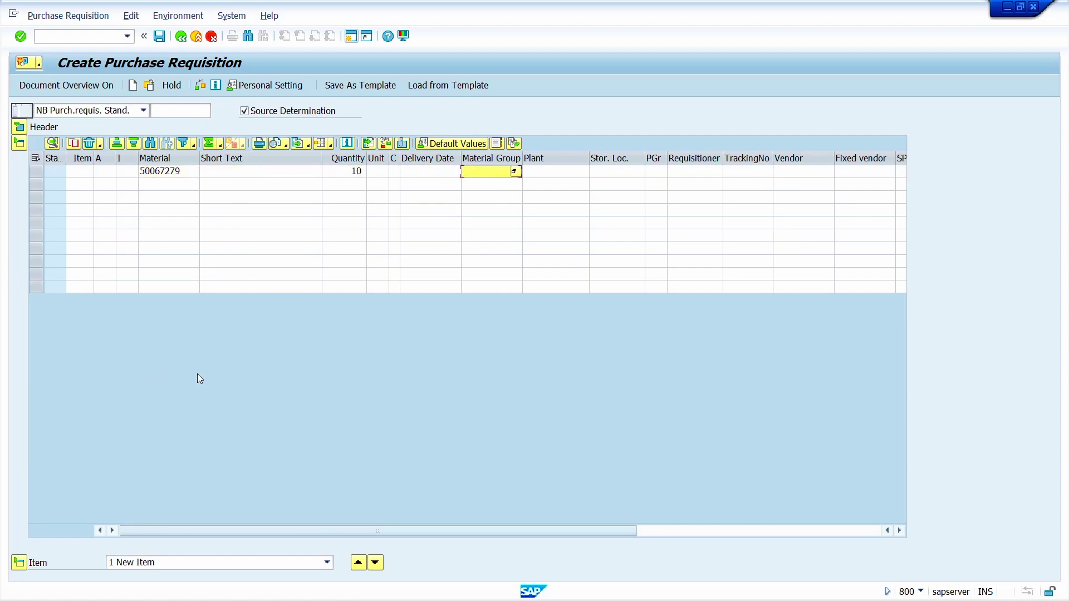
key("Tab")
type("1000")
key("Tab")
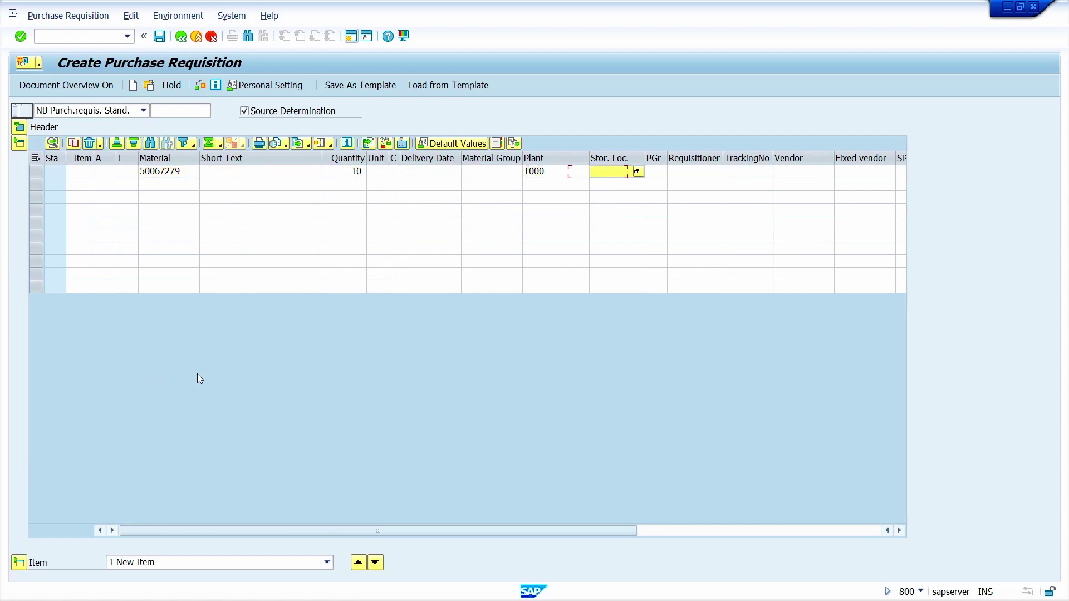
key("Tab")
key("Tab")
key("shift+Tab")
type("010")
key("Return")
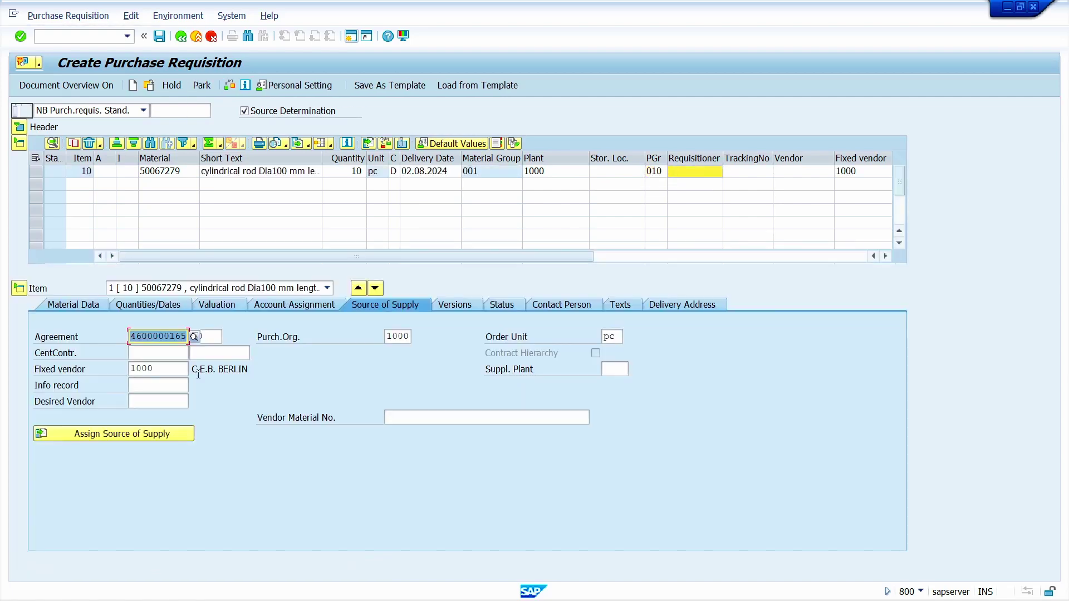